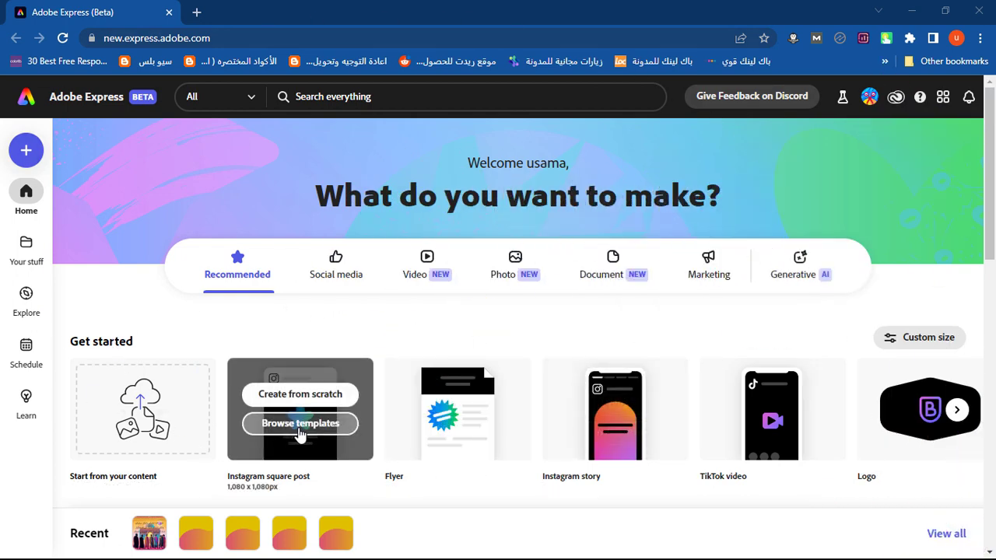
Examine the Generative AI section, including the Text to image and Text effects examples and prompt boxes.
mouse_move(473, 435)
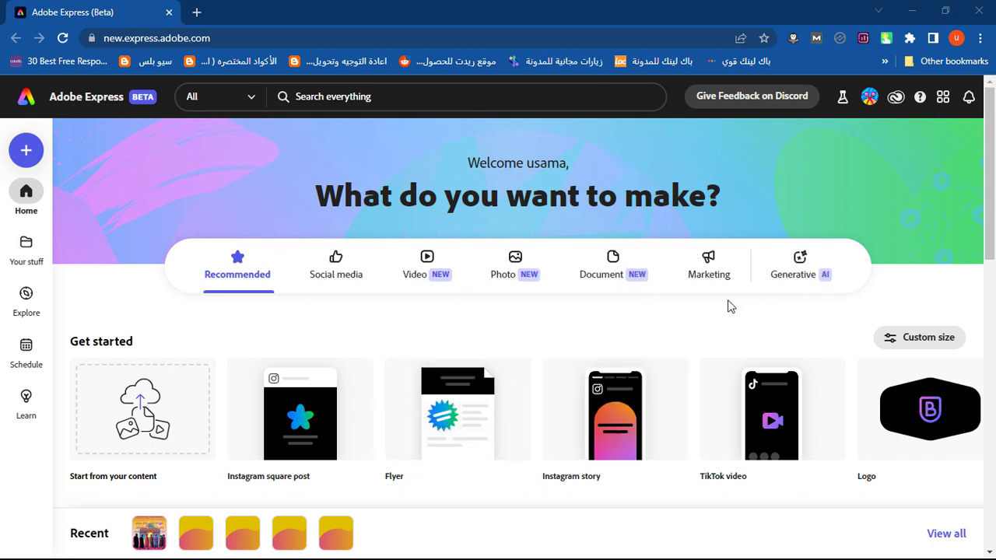
click(793, 264)
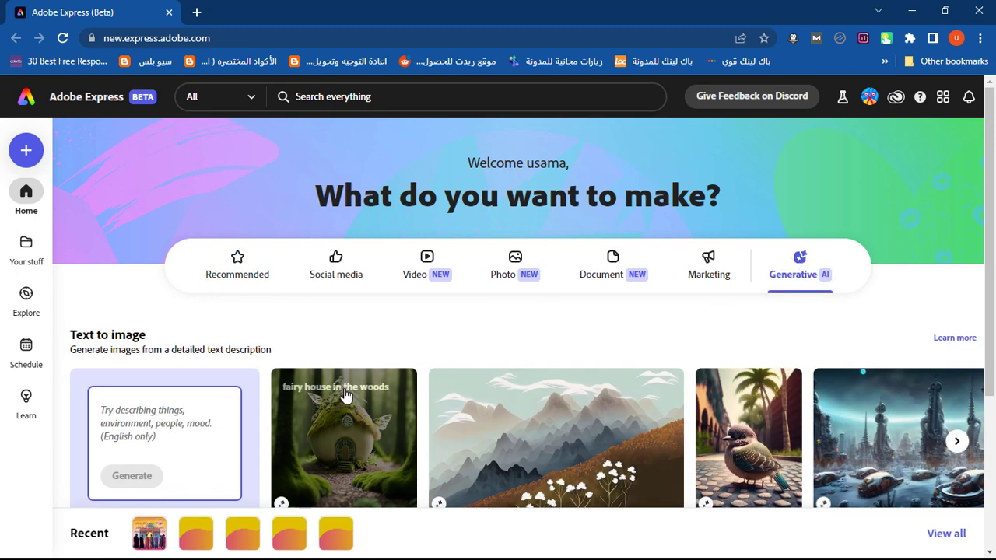
scroll(347, 395, down, 1)
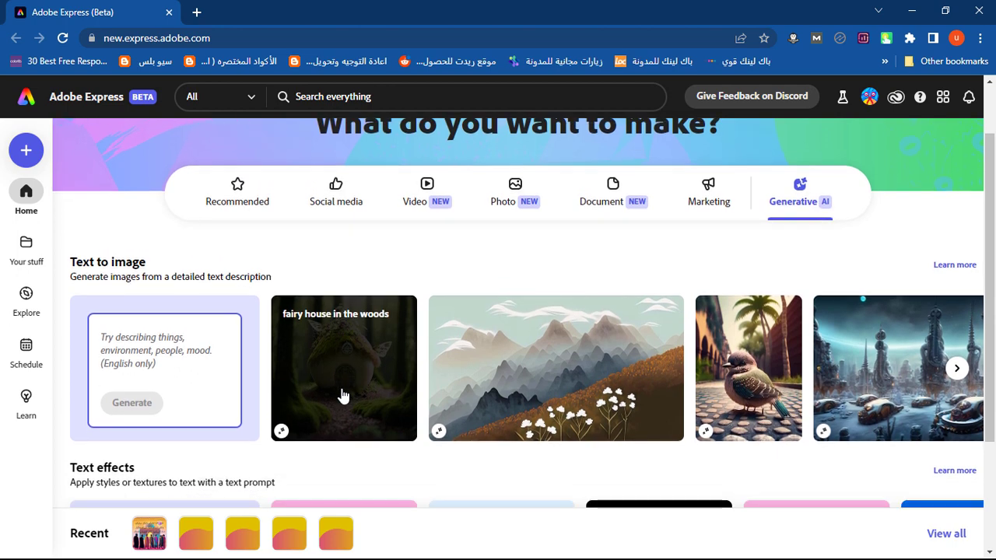
scroll(340, 395, down, 2)
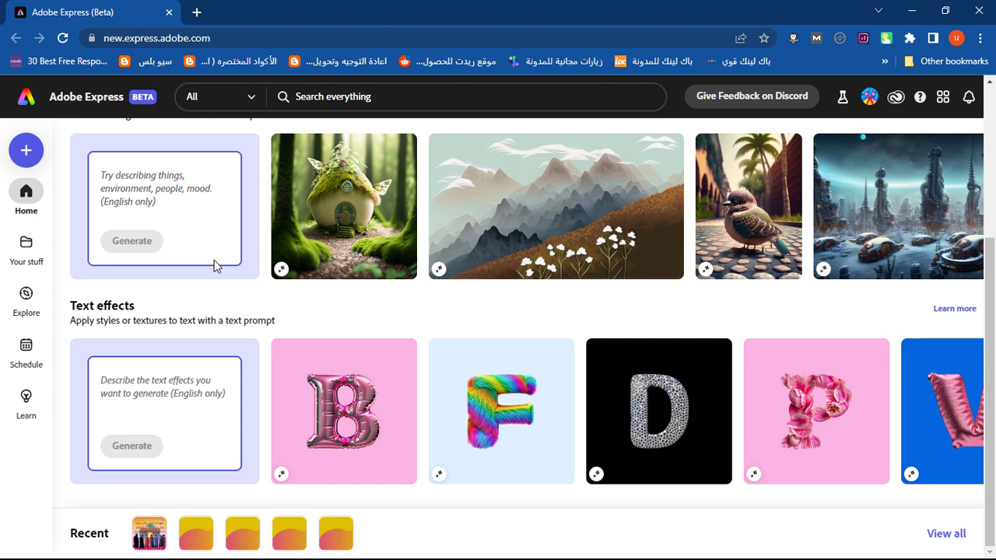
scroll(350, 331, up, 3)
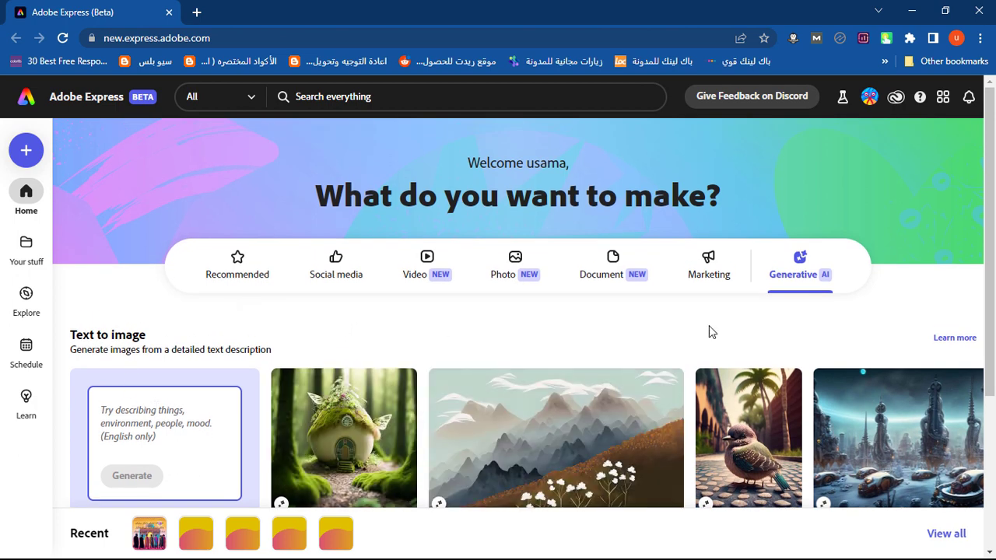
scroll(257, 391, down, 2)
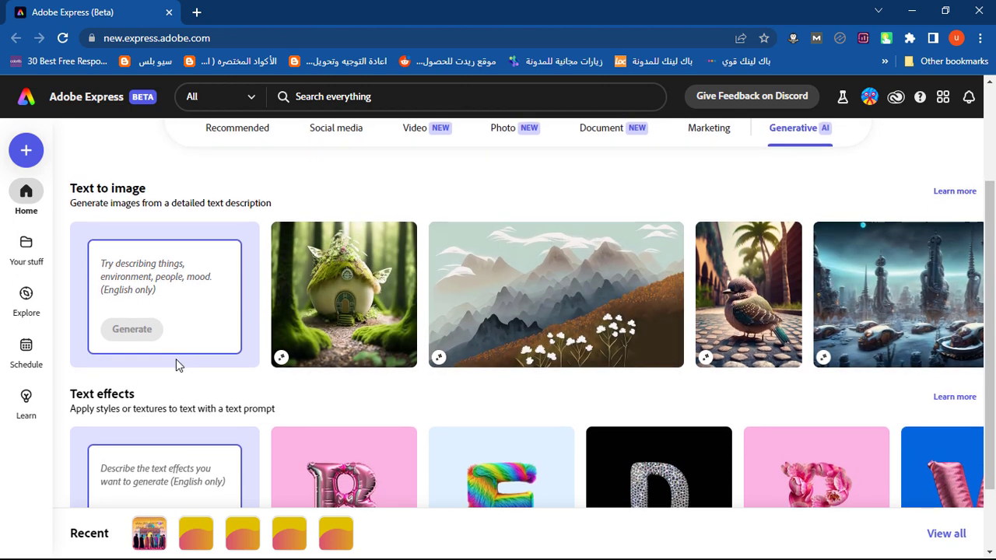
scroll(175, 358, down, 1)
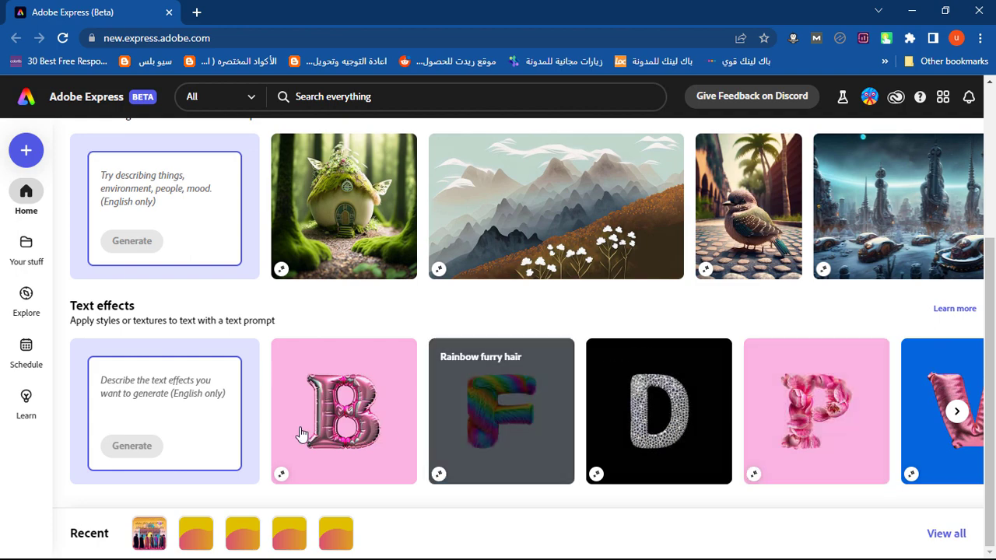
scroll(327, 405, up, 3)
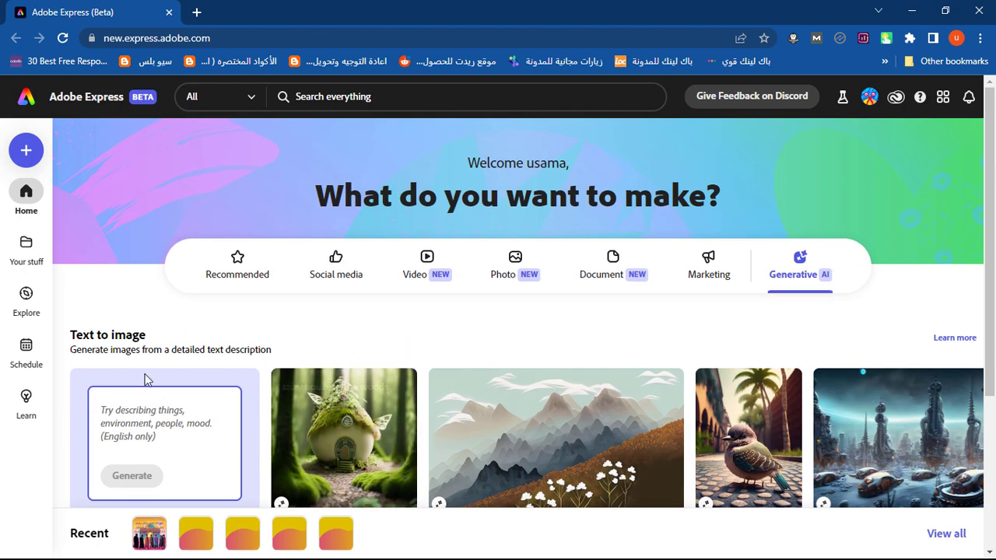
Create a blank Facebook post from scratch from the social media formats.
click(327, 278)
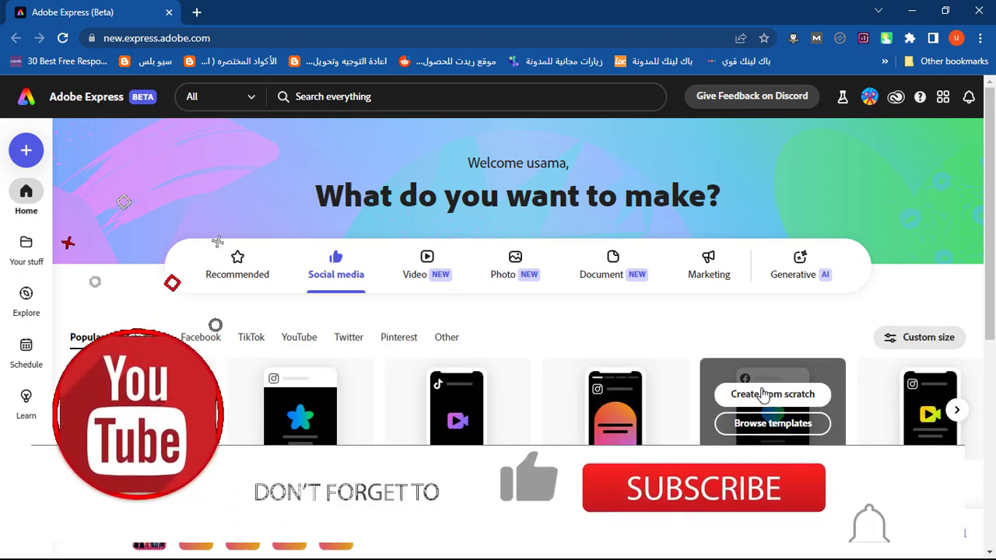
click(762, 394)
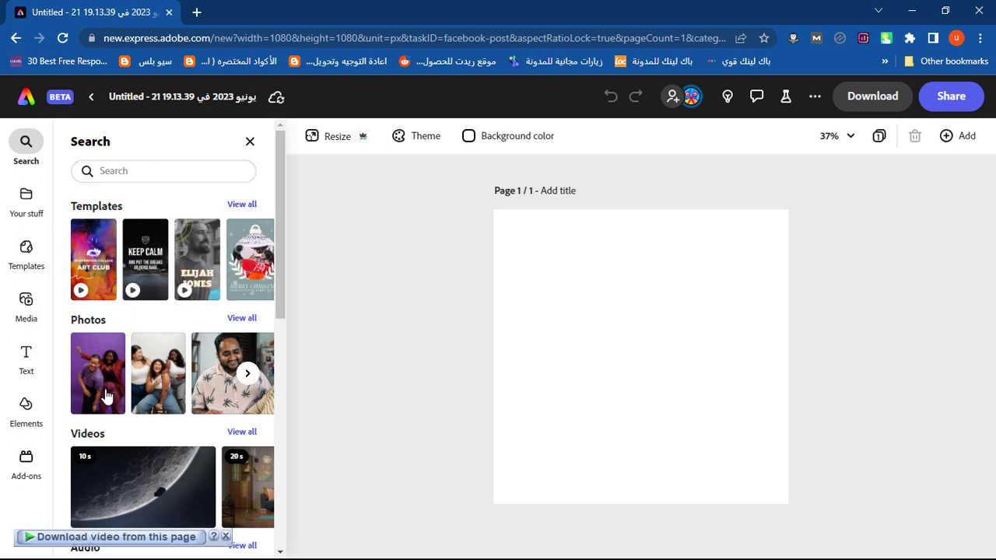
Browse the search suggestions and Facebook post templates, and start a Text to image generation with the Square (1:1) size.
scroll(156, 367, down, 3)
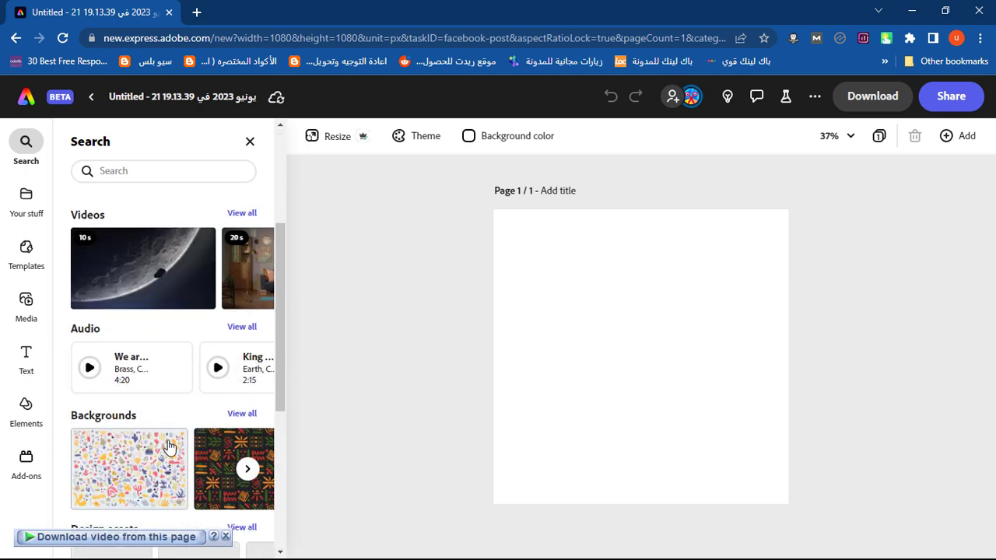
click(33, 263)
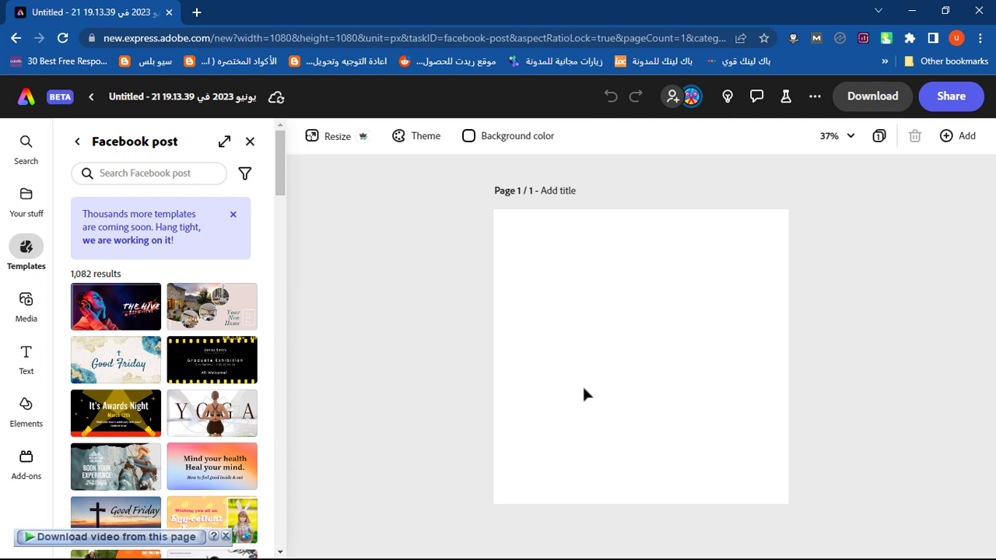
click(34, 303)
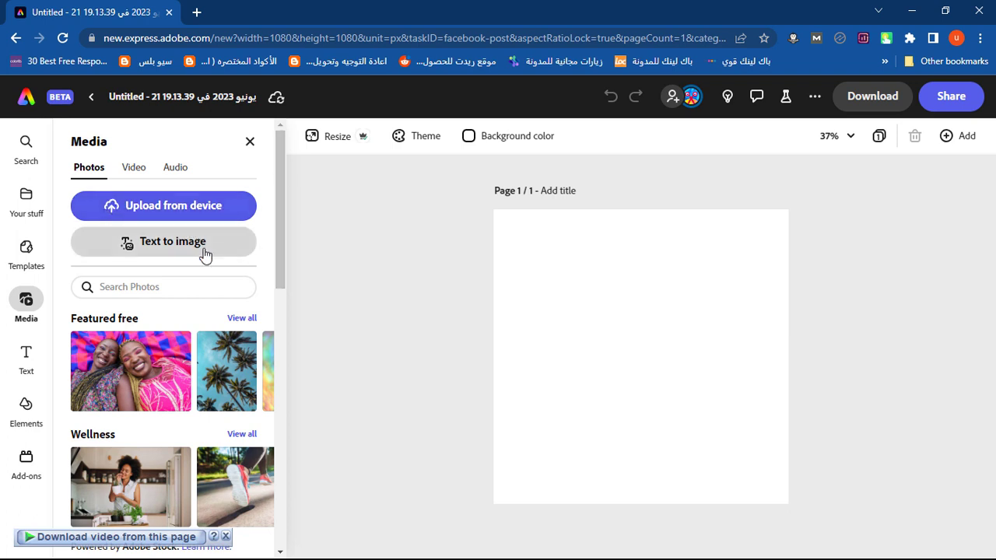
click(158, 243)
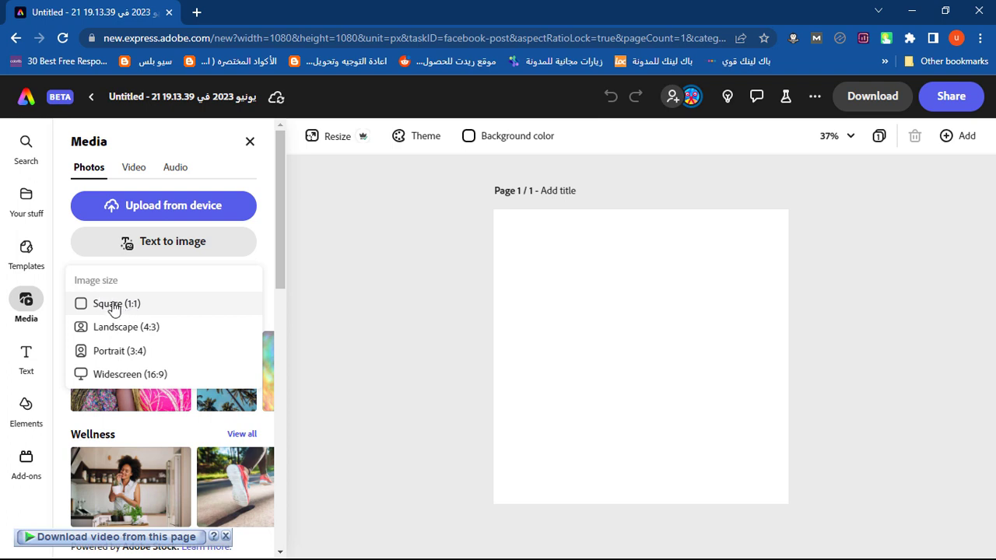
click(113, 304)
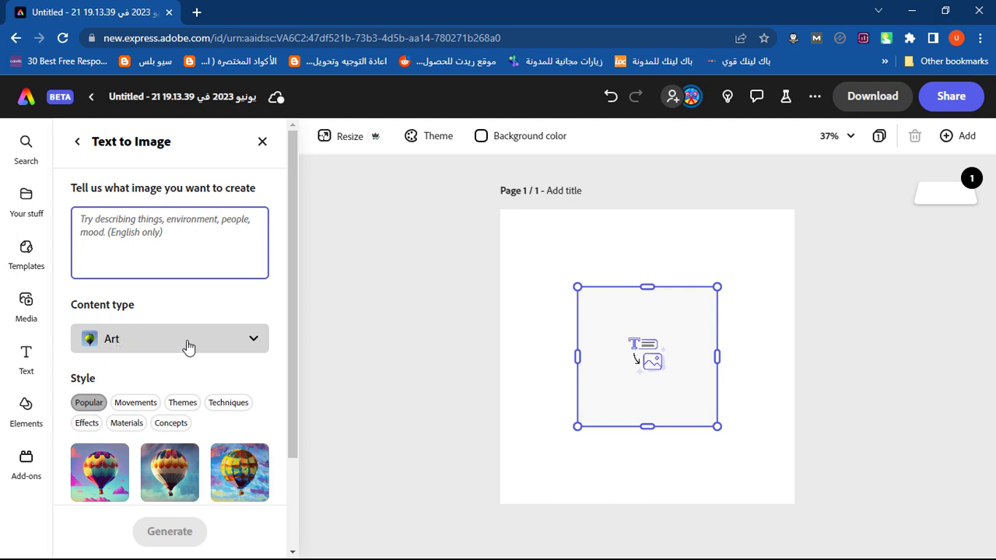
Examine the content type options and the Movements, Themes and Techniques style categories for the generated image.
click(243, 344)
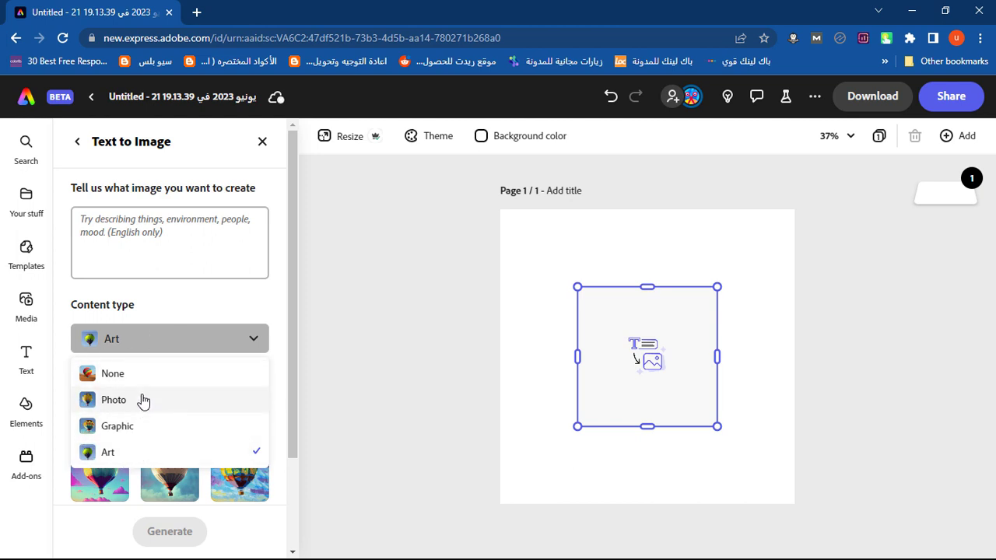
click(274, 366)
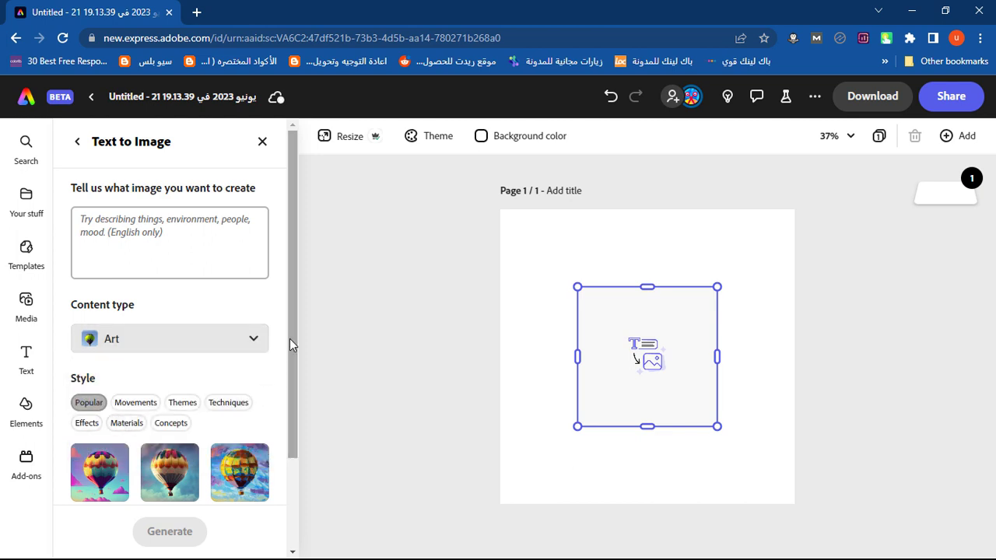
drag(289, 338, 289, 420)
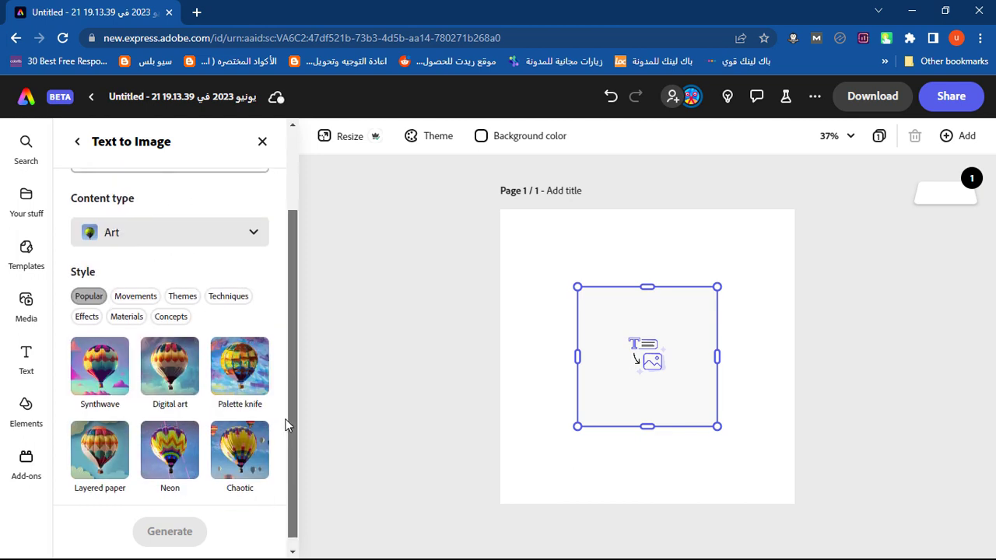
click(150, 300)
click(182, 301)
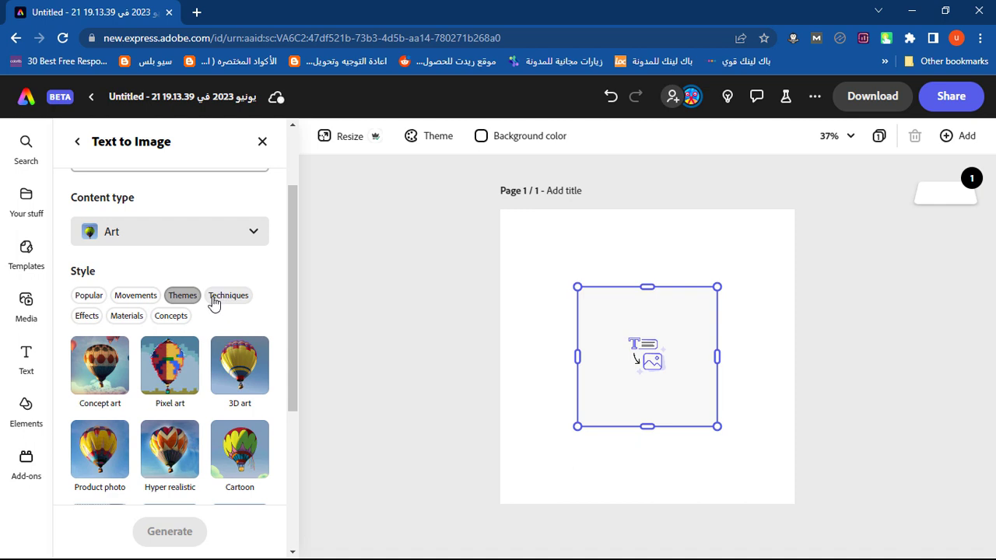
click(218, 300)
click(104, 381)
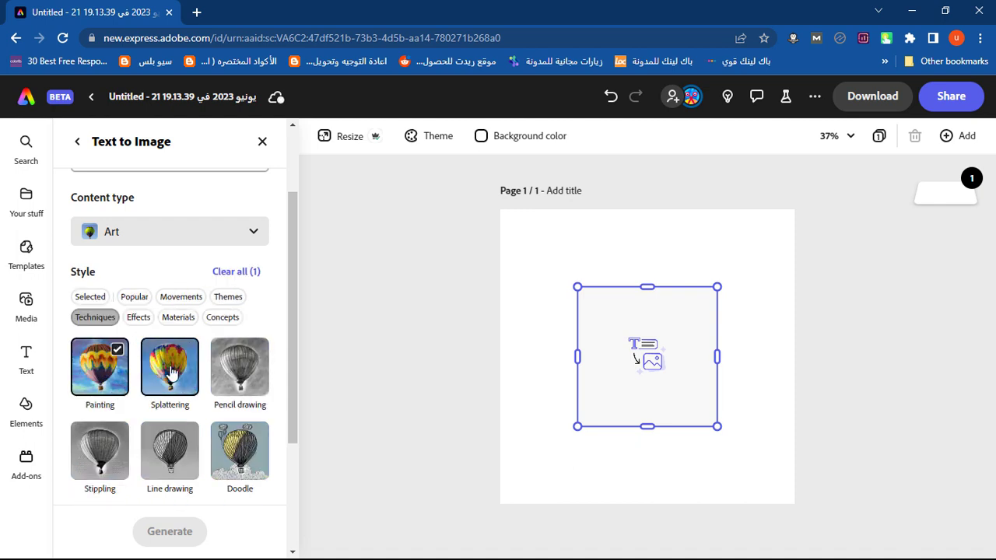
click(173, 373)
click(102, 361)
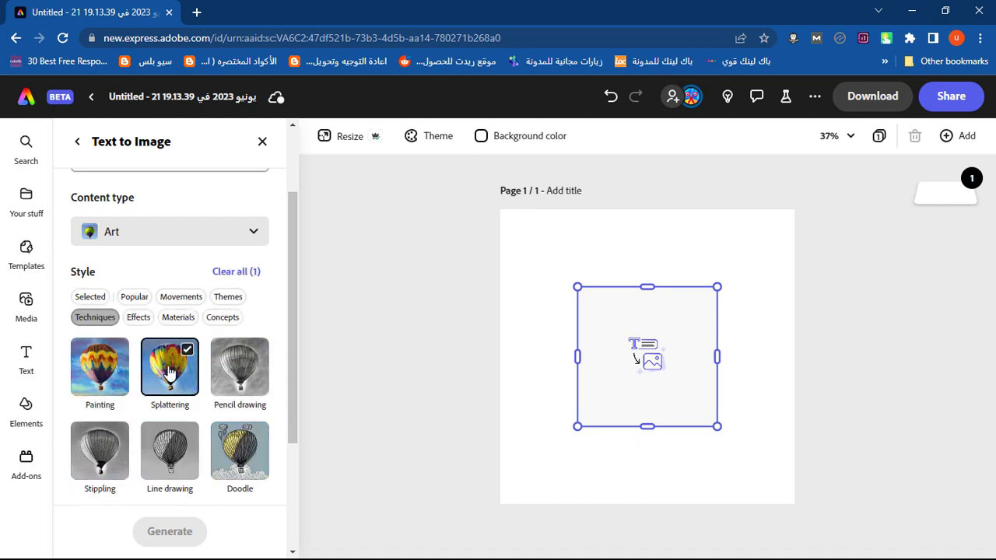
click(170, 373)
Apply the Digital art style from the Popular styles to the text-to-image settings.
click(90, 297)
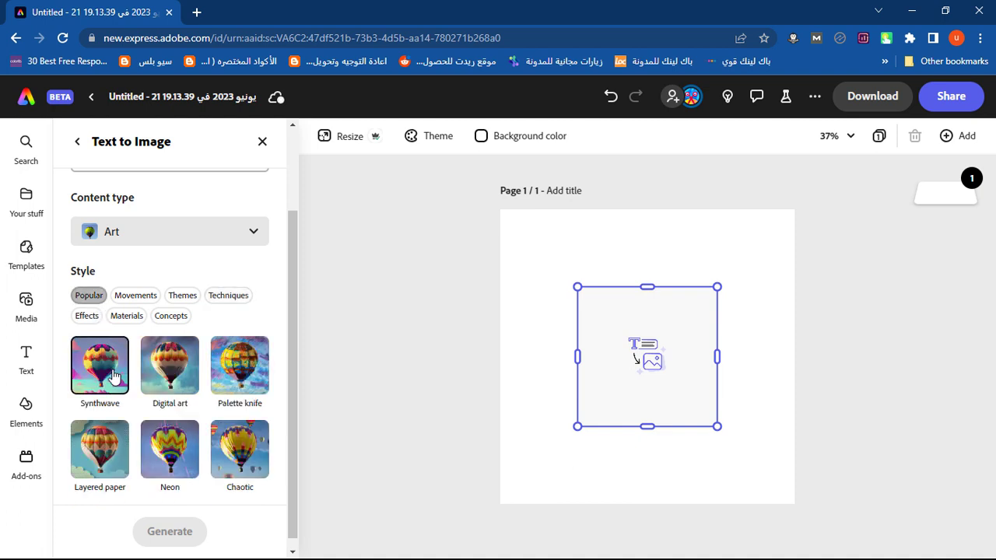
click(173, 385)
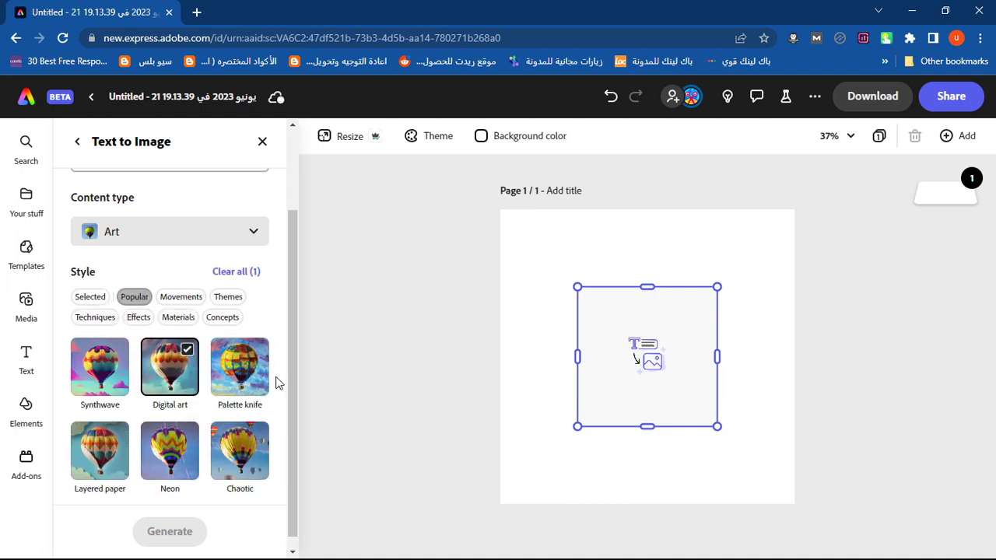
scroll(265, 412, down, 1)
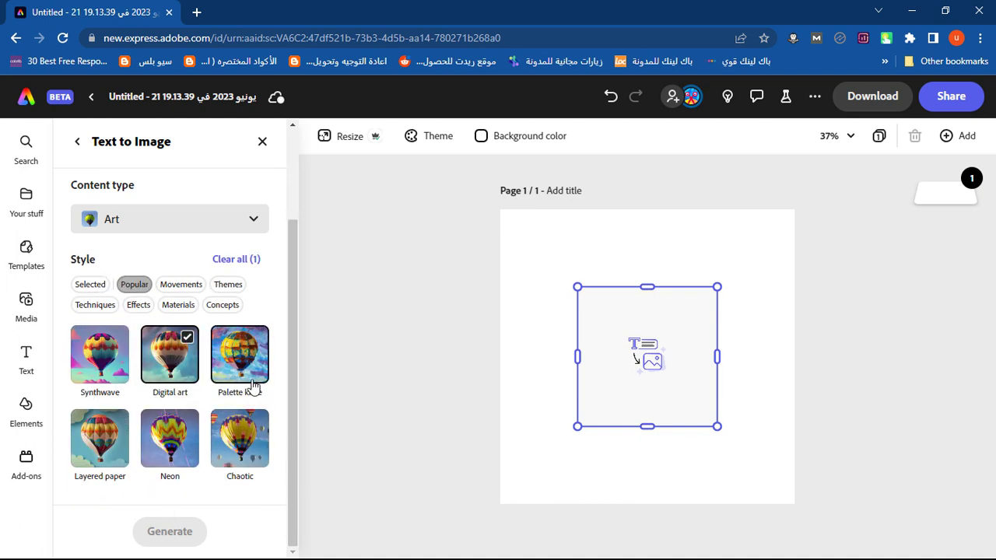
drag(287, 382, 175, 4)
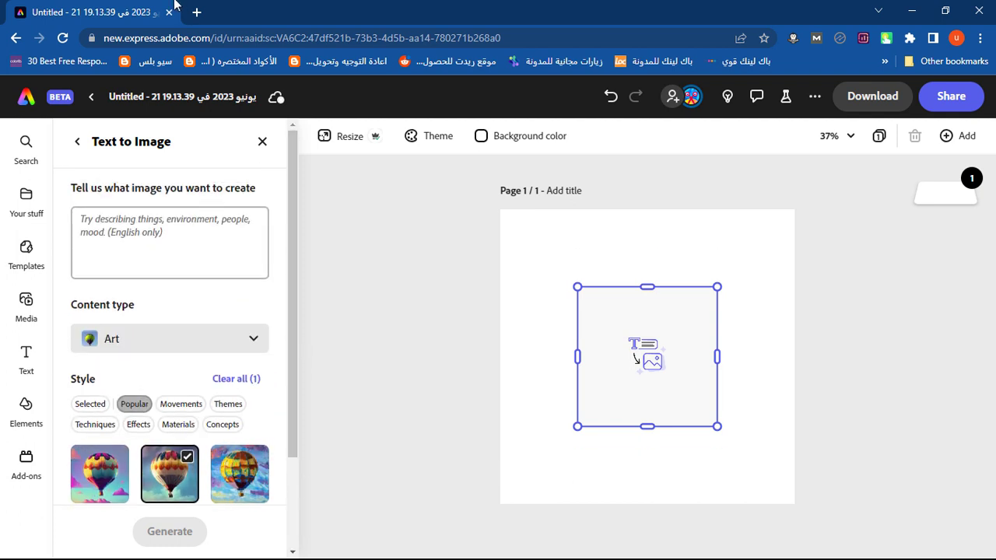
Open Google Translate (translate.google.com) in a new browser tab.
click(196, 12)
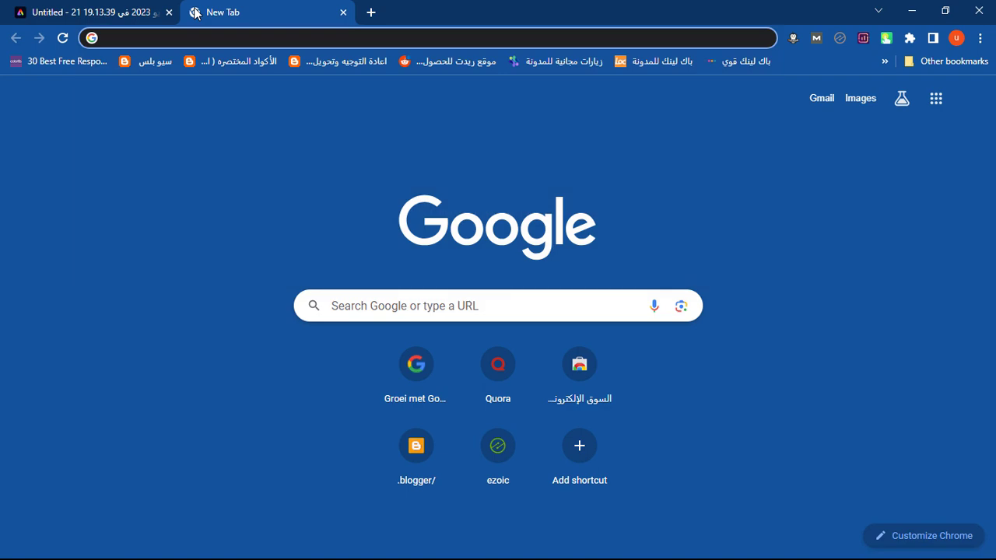
text(tr)
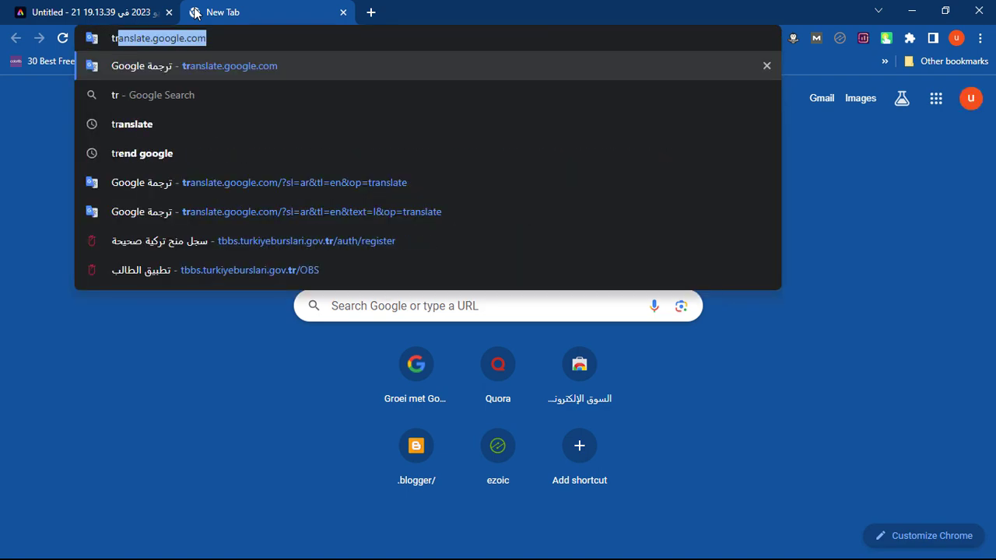
key(Return)
Return to the Adobe Express design, enter the image description "Holy Kaaba and pilgrims" and generate the images.
click(93, 11)
click(202, 210)
text(Holy Kaaba and pilgrims)
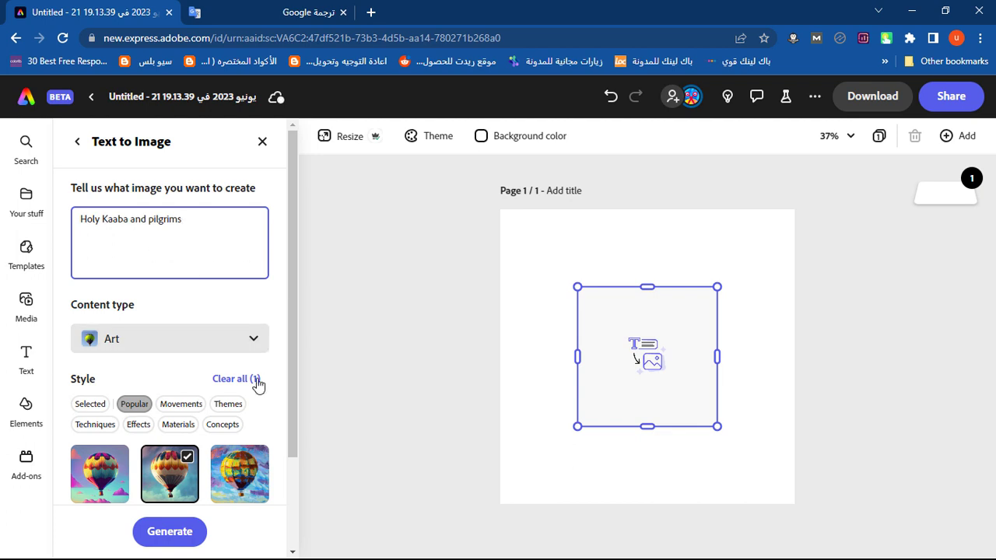
scroll(295, 335, down, 2)
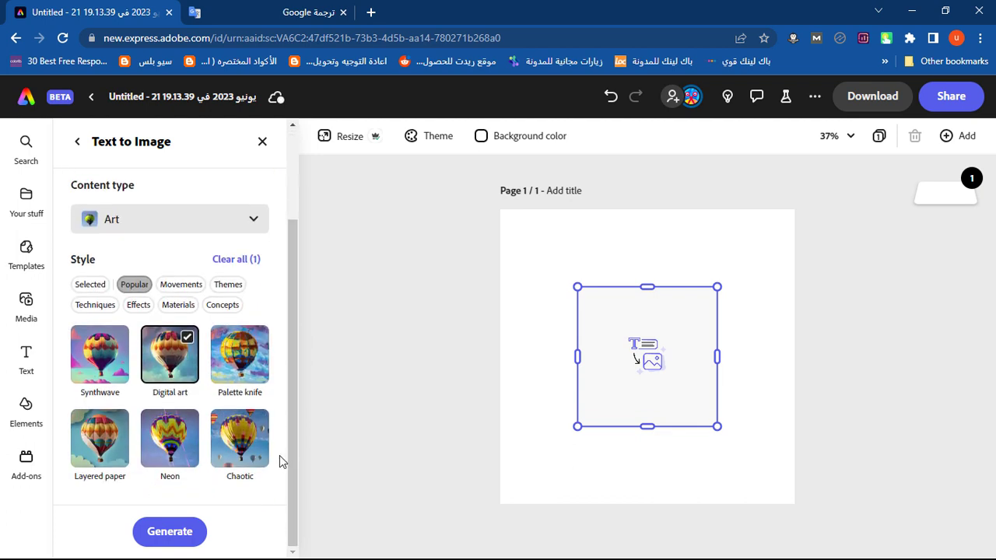
click(178, 532)
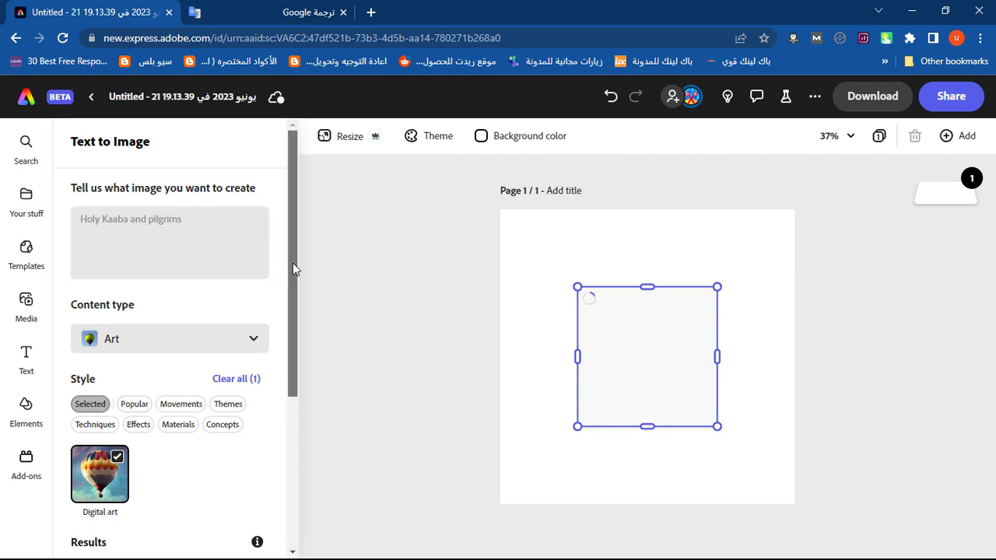
Load more generated results and switch the image on the page to the golden-domed mosque with the crescent moon.
drag(292, 263, 175, 406)
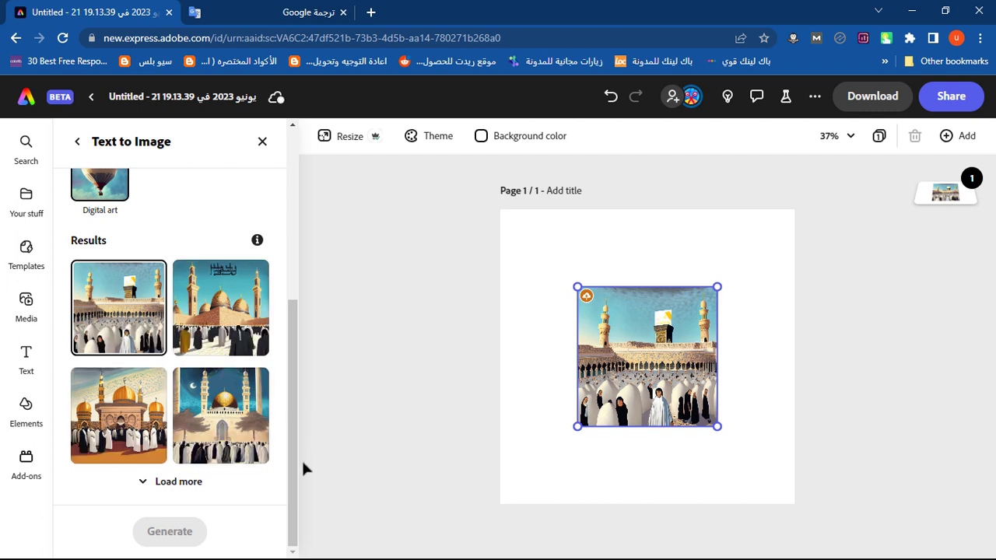
click(160, 485)
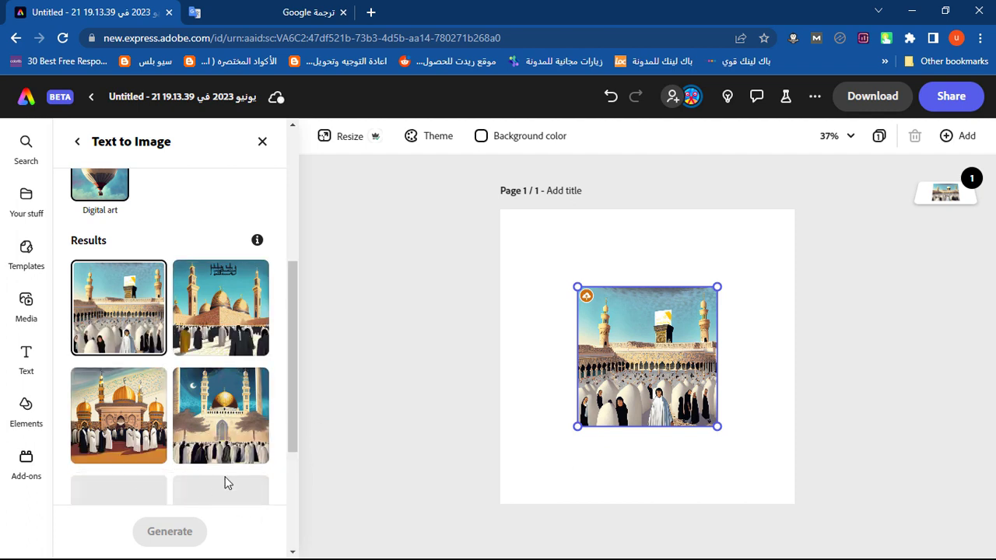
scroll(145, 446, down, 3)
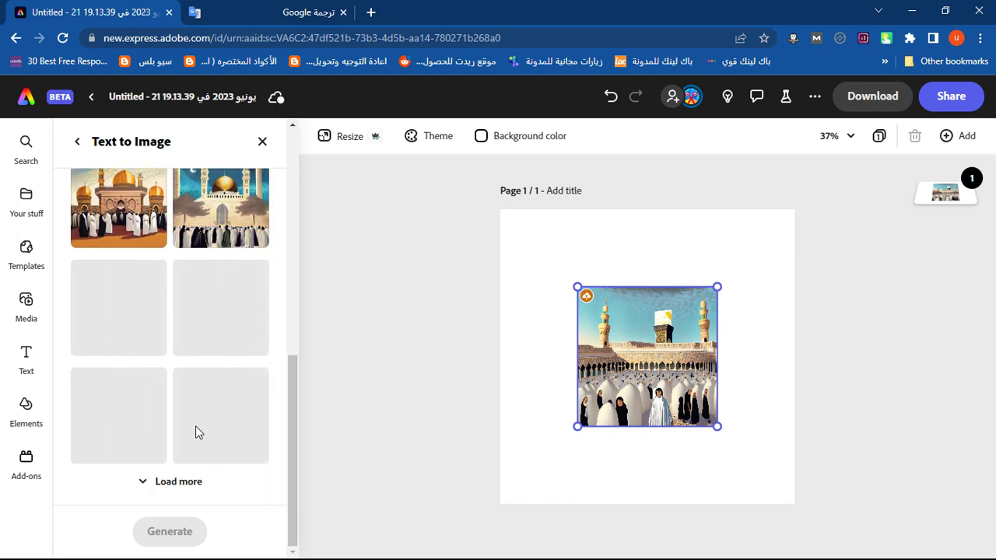
scroll(111, 340, up, 5)
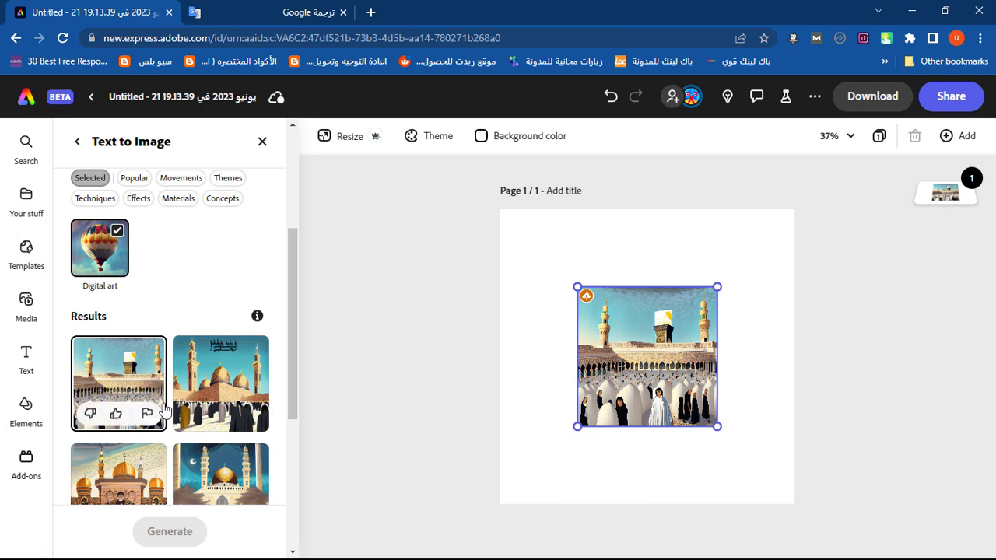
scroll(163, 409, down, 2)
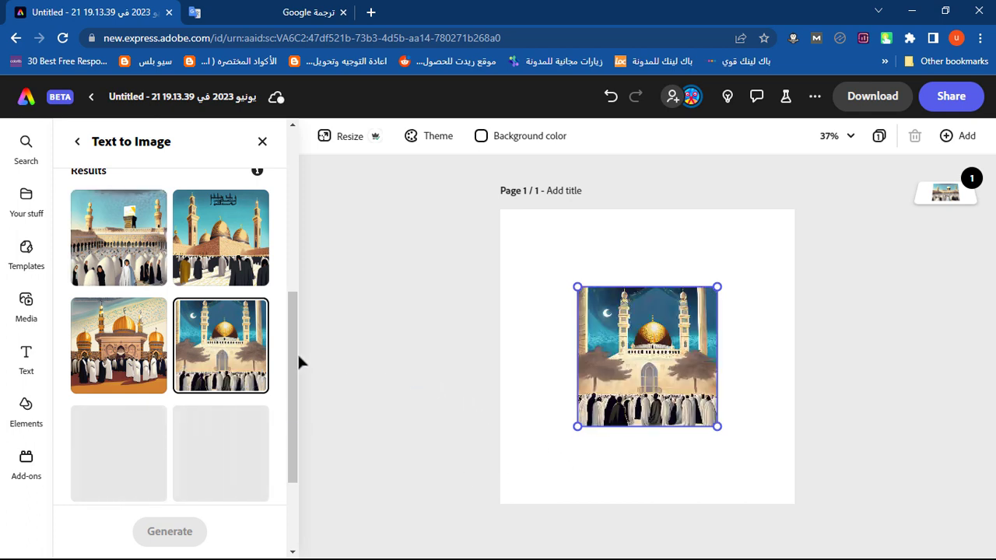
Set the generated mosque image as the page background, keeping its opacity at 100%.
click(80, 142)
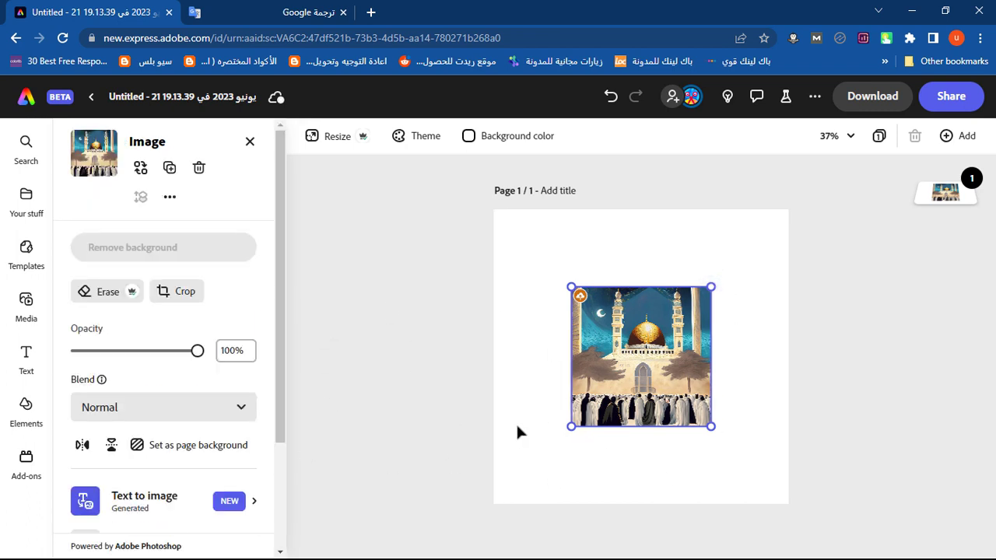
click(213, 456)
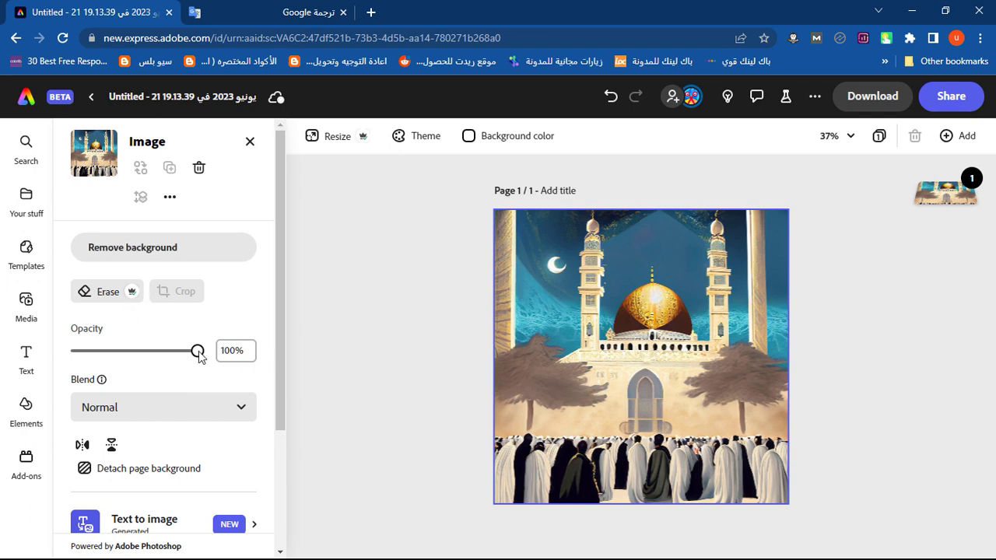
mouse_move(198, 351)
mouse_down()
mouse_move(94, 353)
mouse_move(214, 350)
mouse_move(202, 340)
mouse_up()
scroll(156, 444, down, 3)
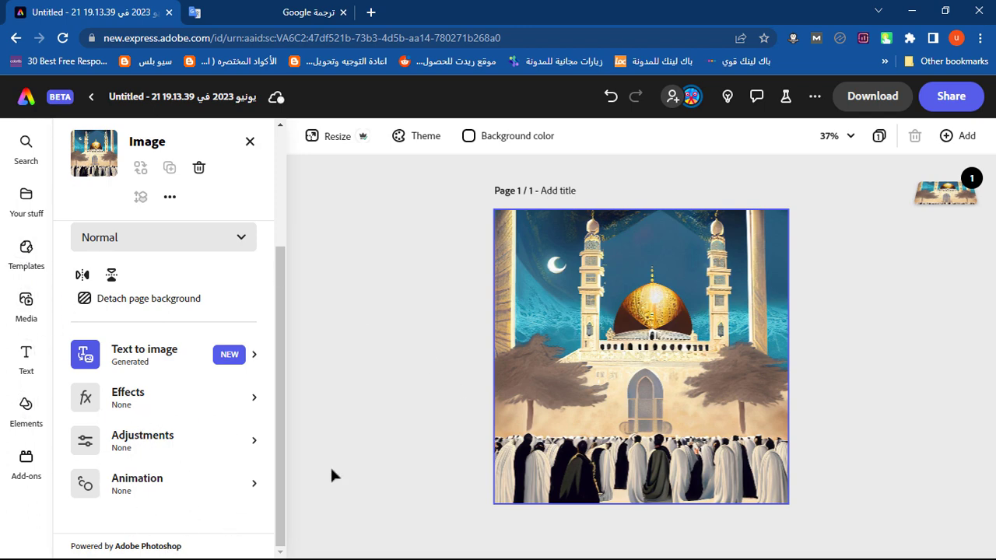
Add a text box to the page and replace its placeholder with "An accepted Hajj", using the Google Translate tab for the wording.
click(16, 357)
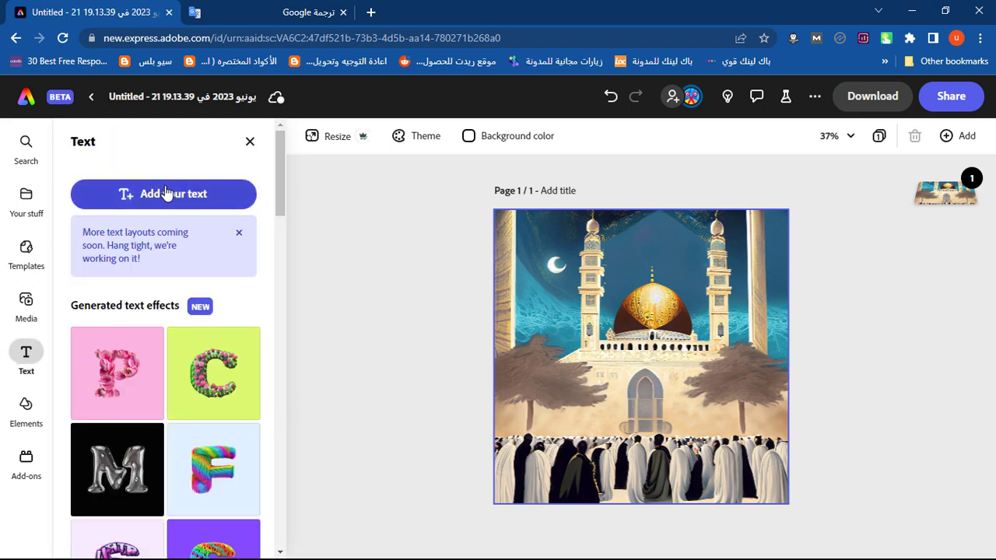
scroll(166, 378, down, 1)
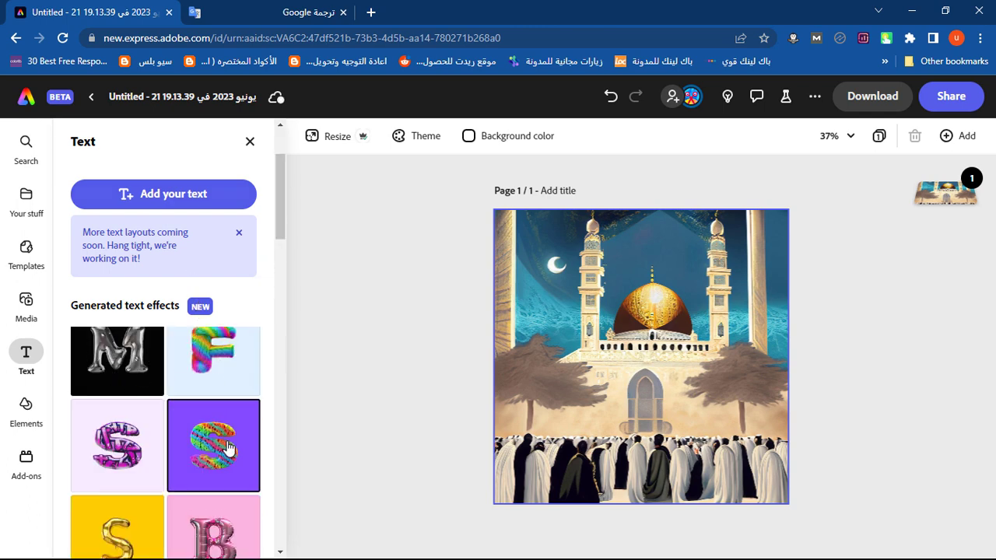
scroll(229, 464, down, 3)
scroll(229, 467, up, 5)
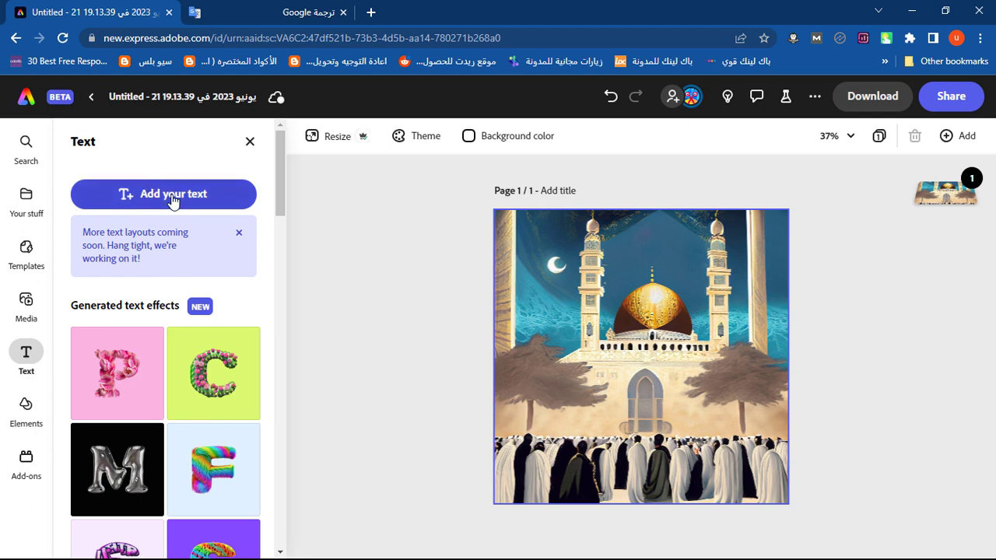
click(602, 358)
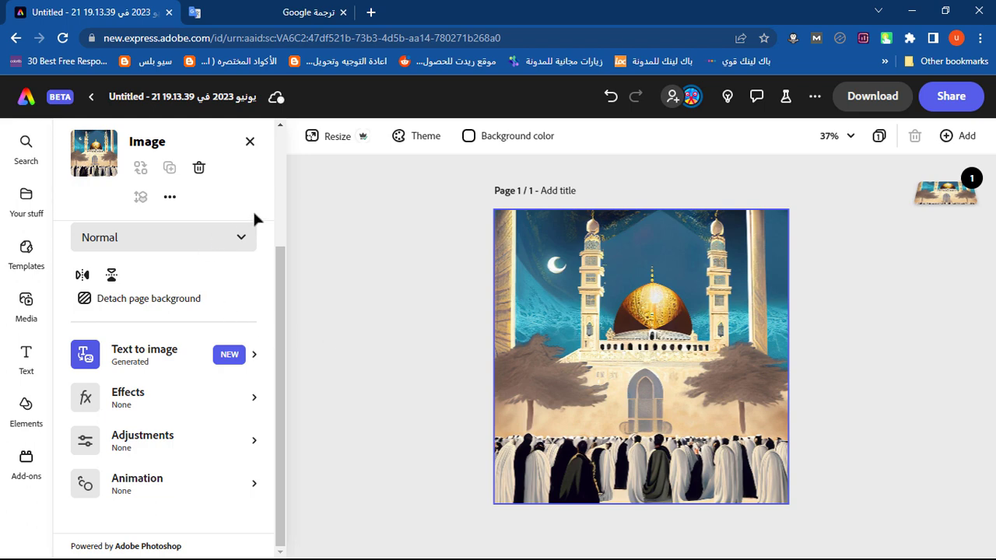
key(t)
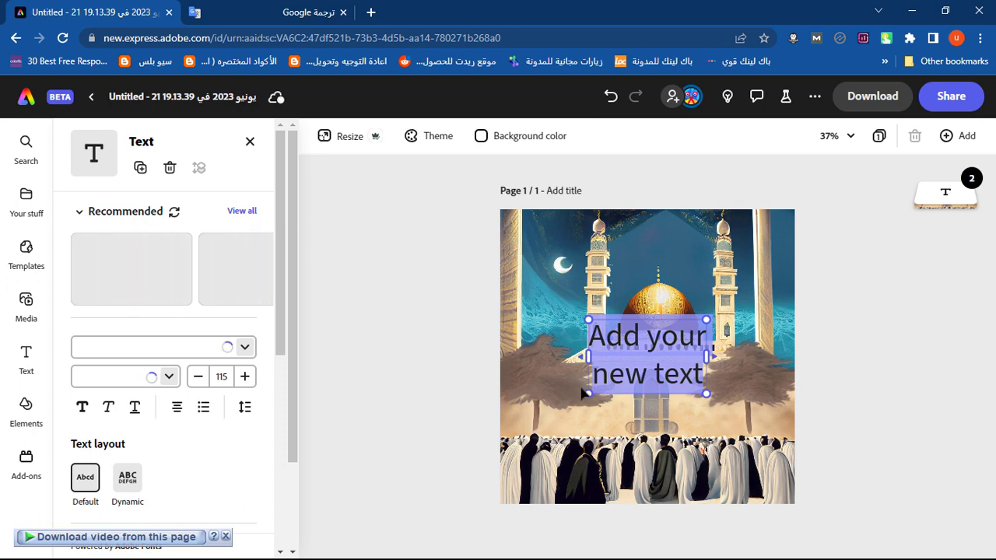
click(334, 13)
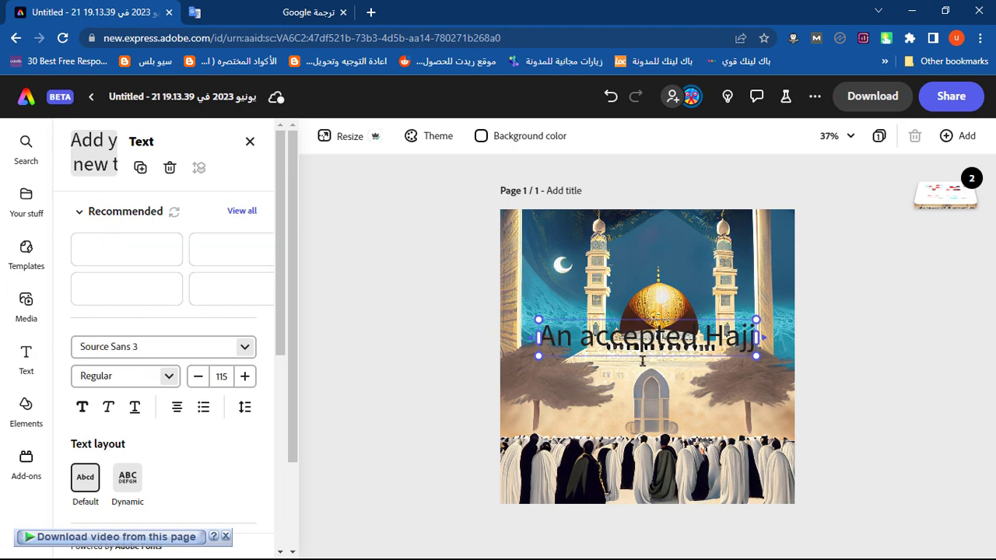
Apply the recommended Caliban Std font to the "An accepted Hajj" text and place it just below the golden dome.
drag(670, 329, 672, 242)
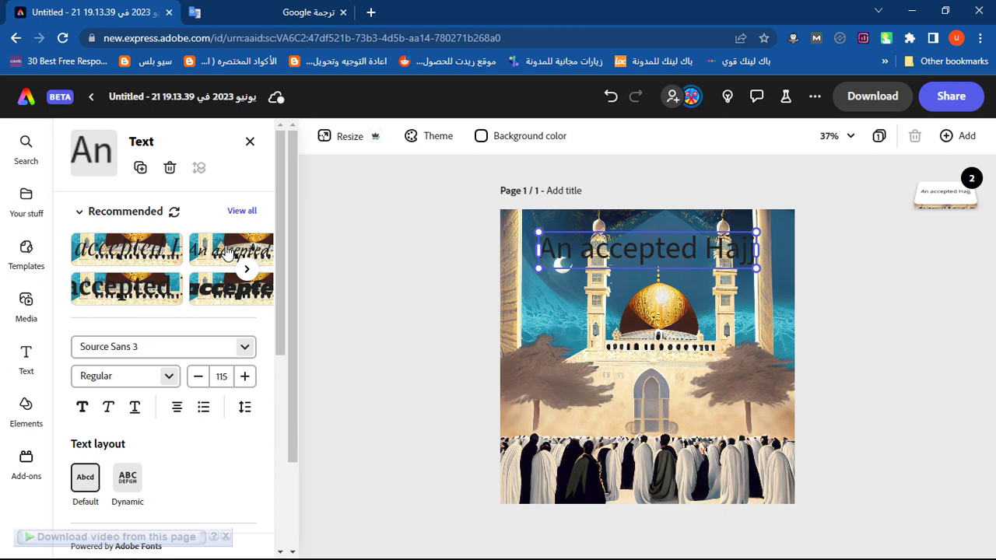
click(225, 253)
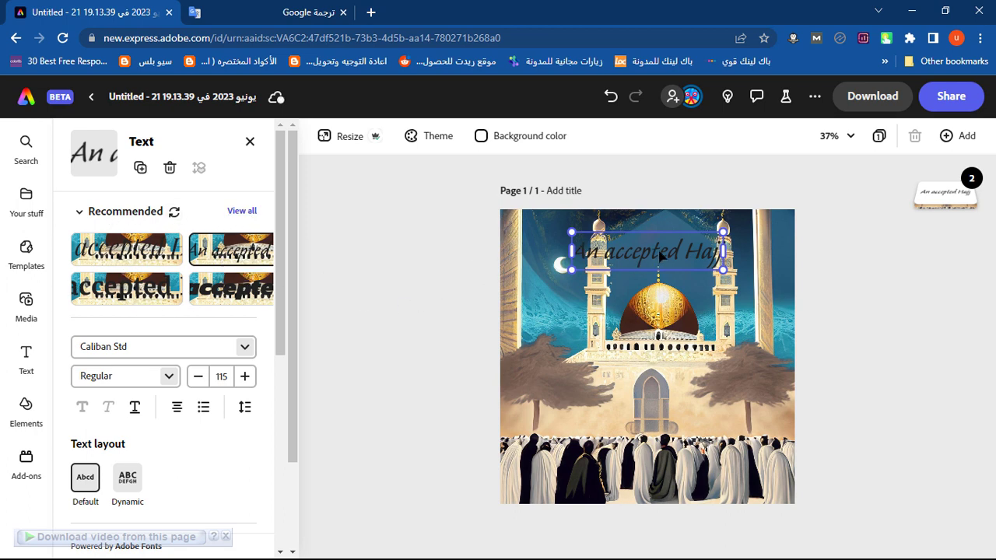
drag(659, 256, 659, 363)
scroll(155, 311, down, 2)
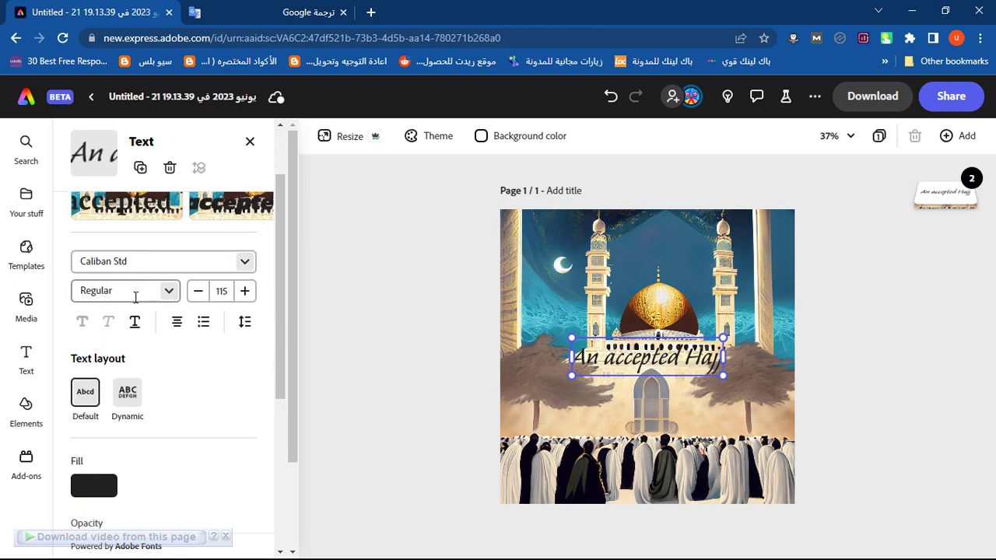
Increase the font size of the "An accepted Hajj" text to 119, keeping it centre-aligned.
click(177, 322)
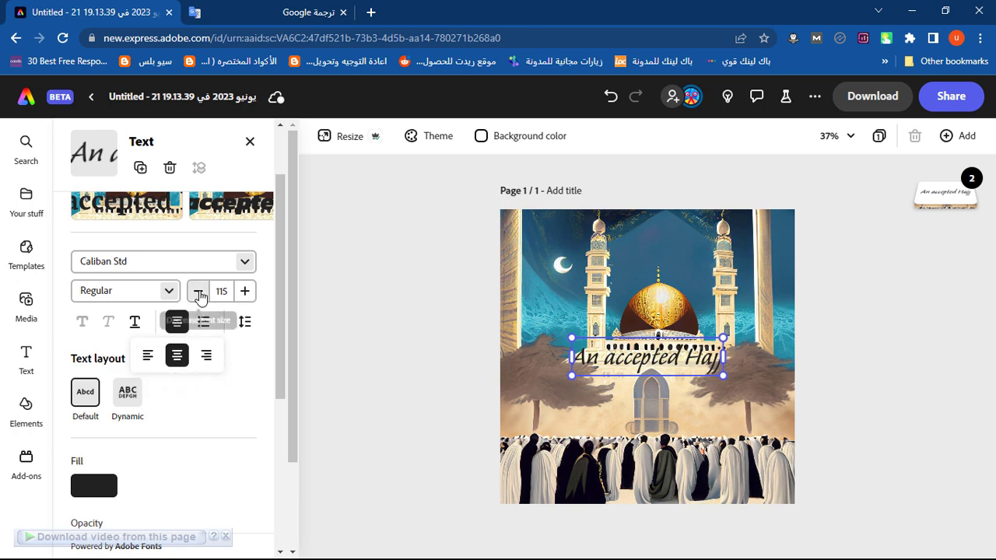
click(241, 292)
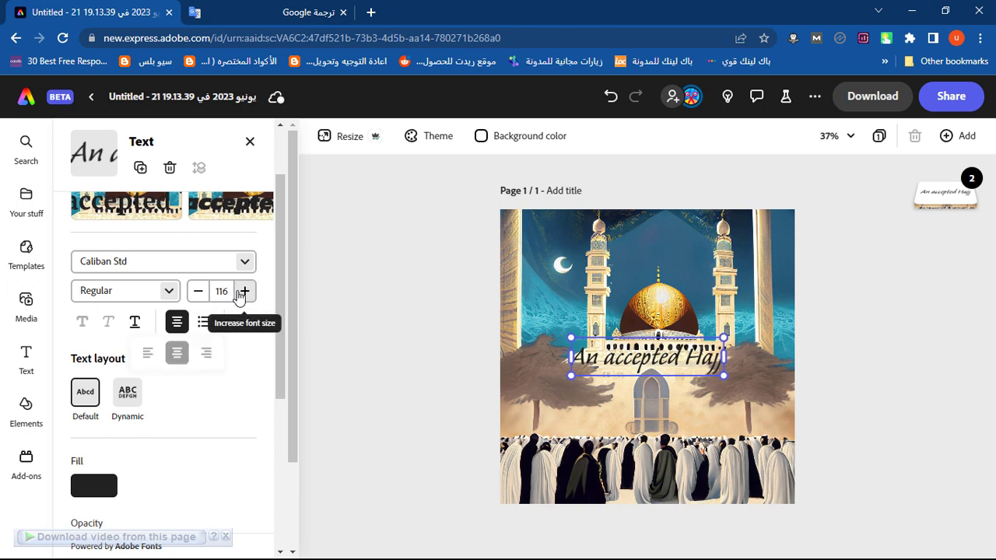
click(244, 291)
click(243, 291)
click(243, 292)
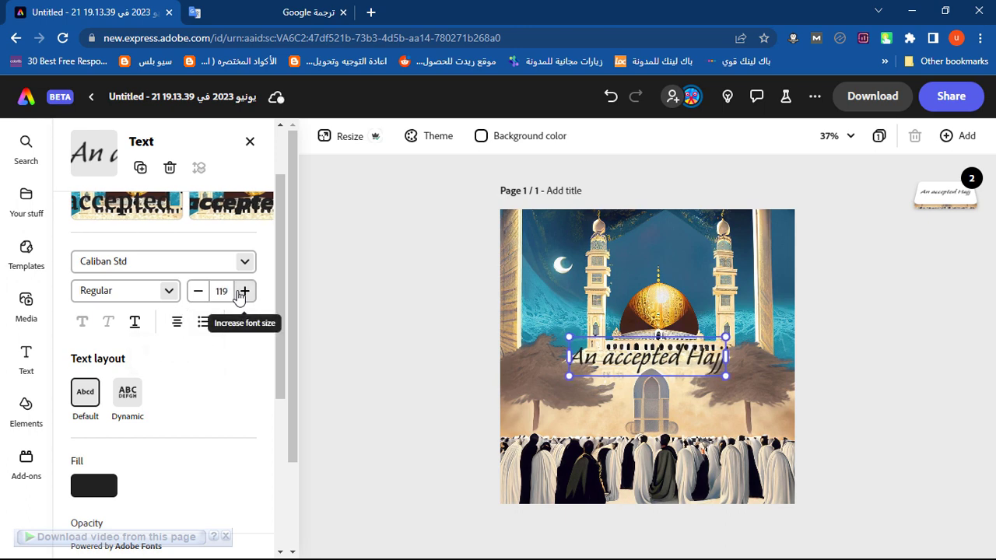
Try the Dynamic text layout on the "An accepted Hajj" text and restore the Default layout.
click(125, 395)
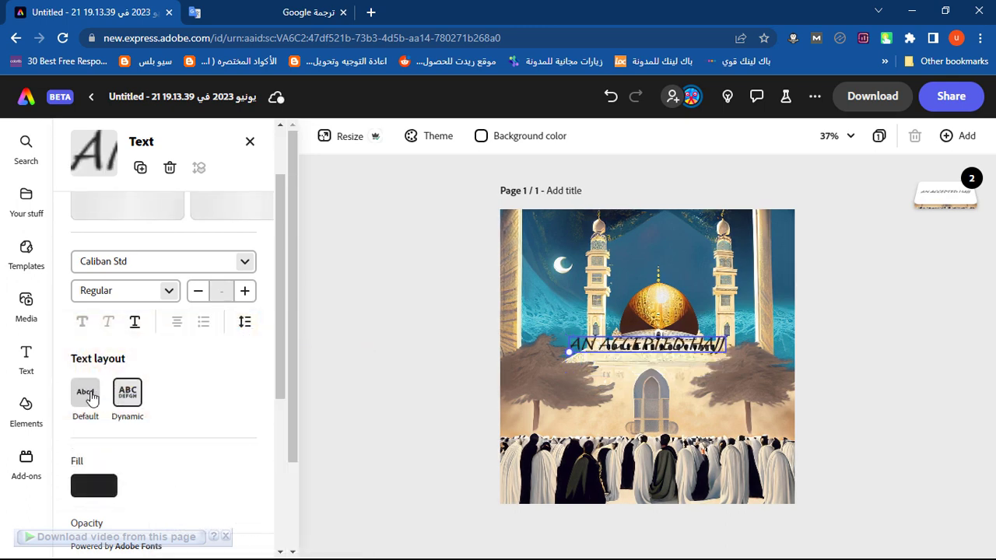
click(90, 395)
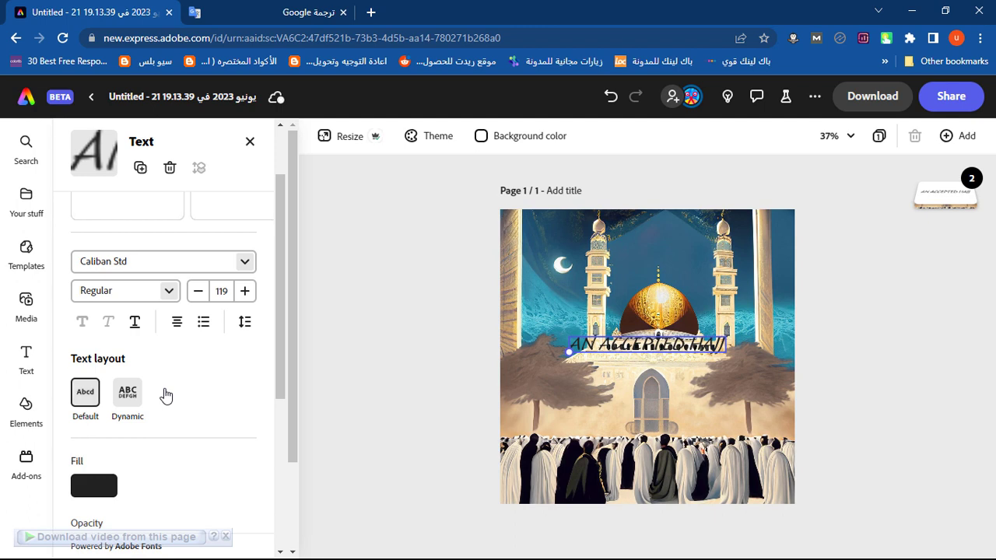
Change the fill of the "An accepted Hajj" text to the recommended dark brown swatch.
scroll(164, 388, down, 3)
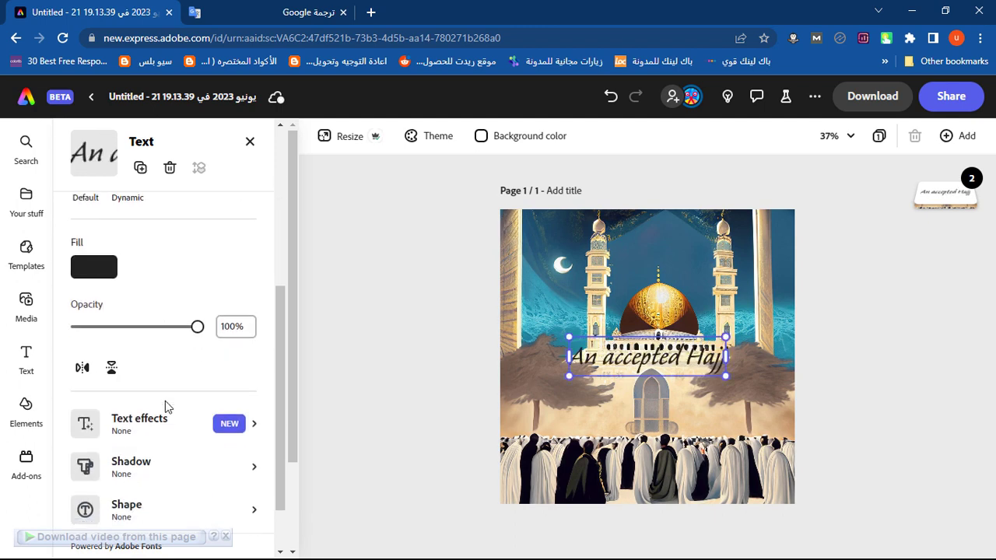
click(97, 271)
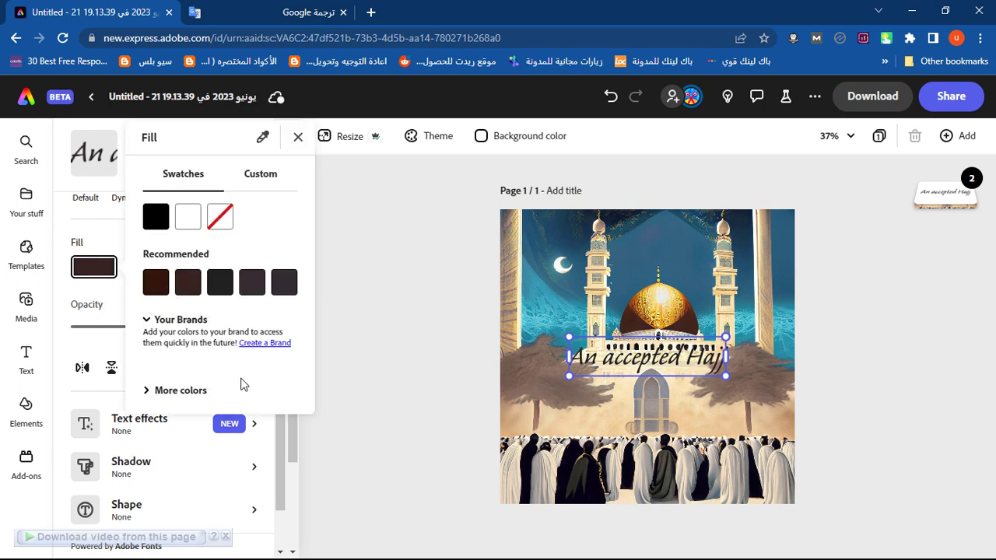
click(371, 383)
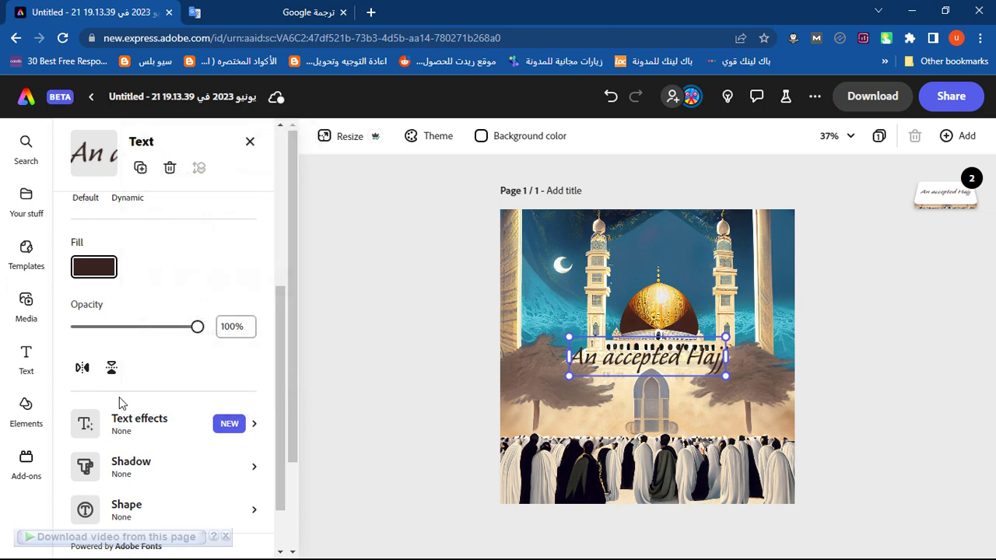
Try flipping the text horizontally and vertically, reverting each flip, and test the opacity while leaving it at 100%.
click(82, 368)
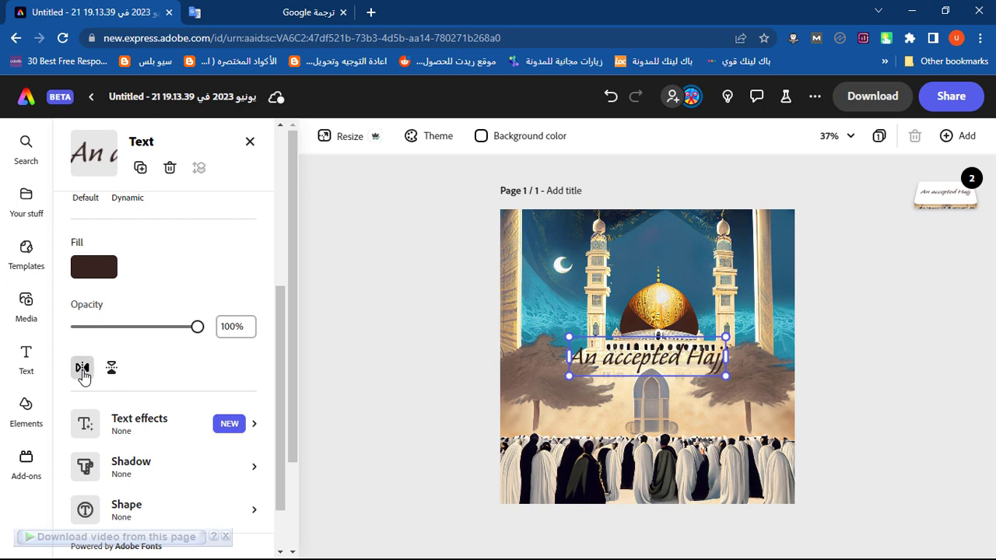
click(82, 368)
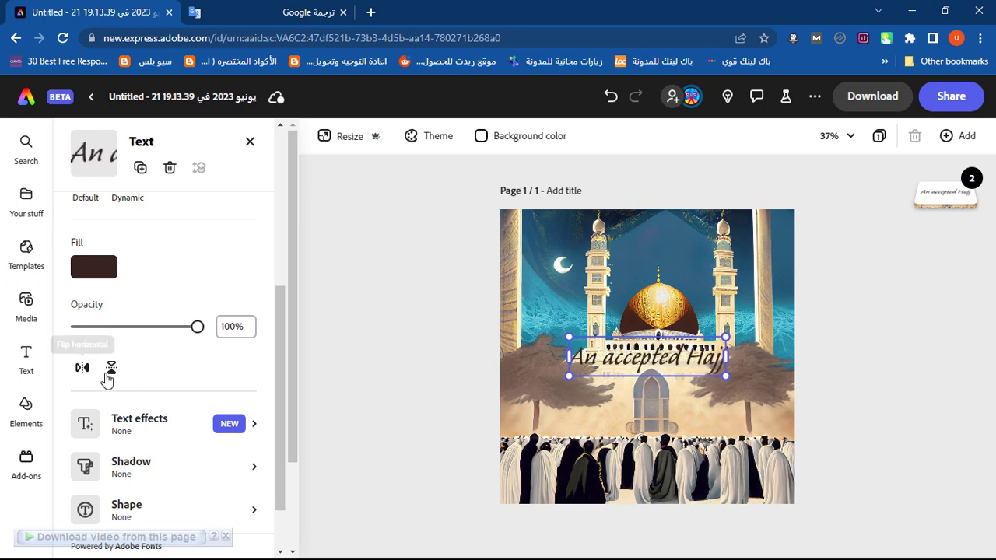
click(111, 372)
click(111, 373)
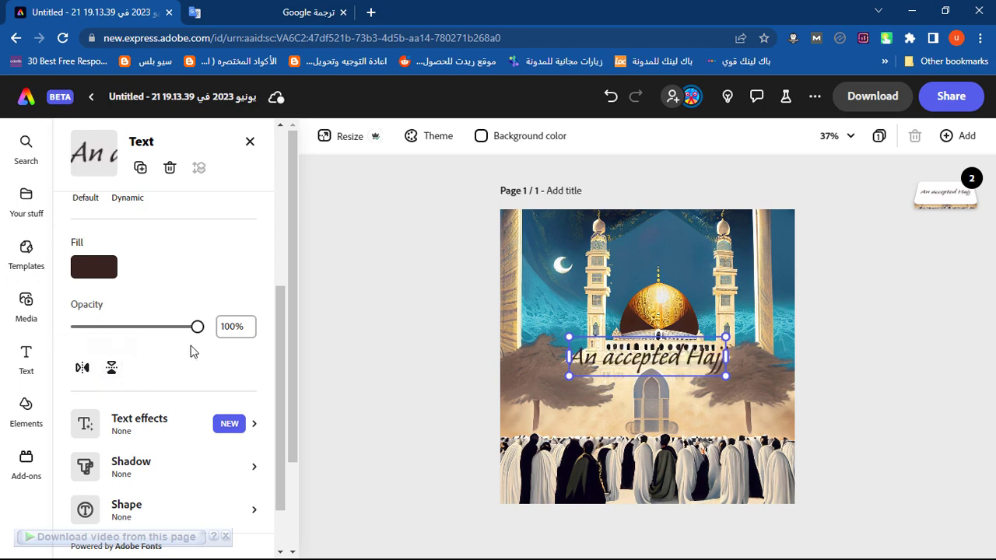
drag(197, 327, 215, 334)
scroll(281, 361, down, 2)
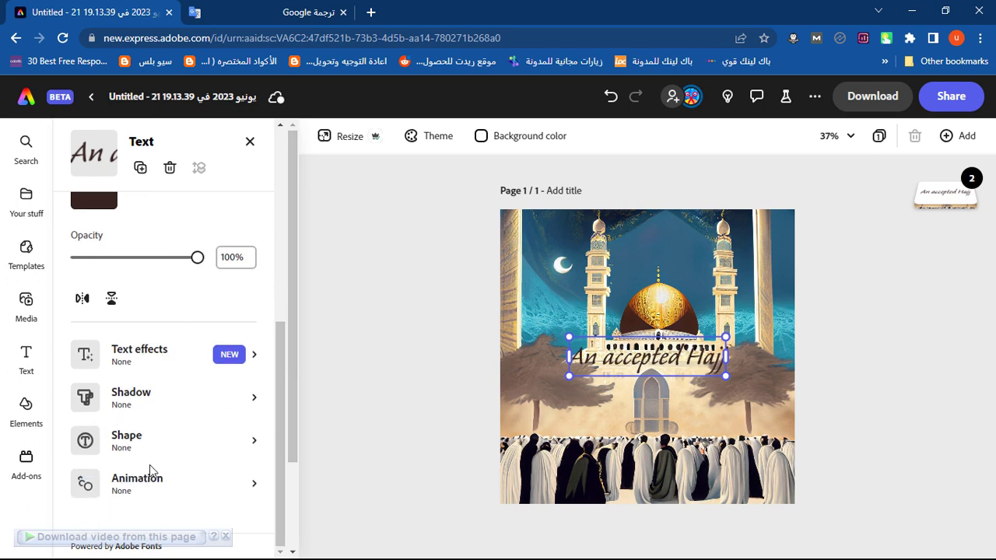
Browse the available design assets and element categories, and inspect the page's layer stack of text and background.
click(30, 402)
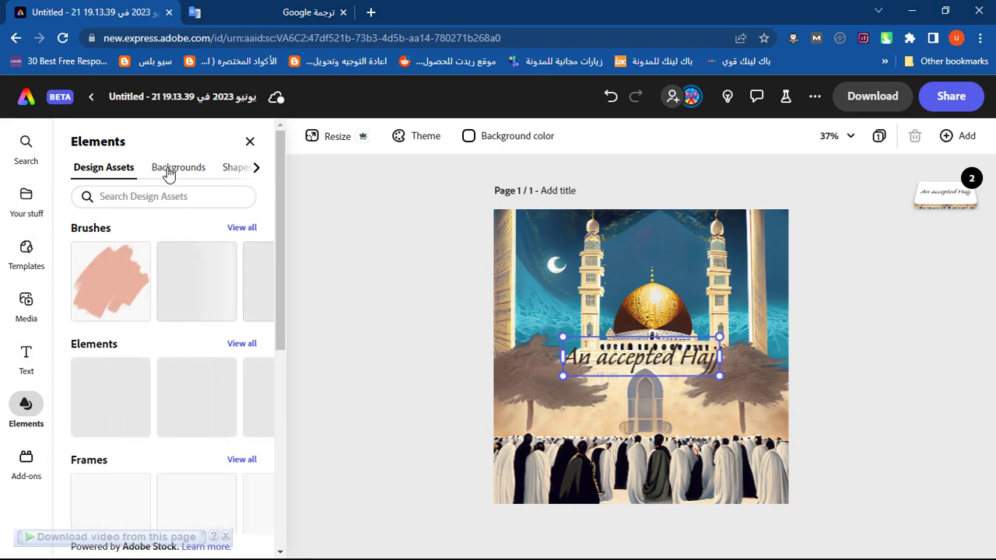
click(256, 168)
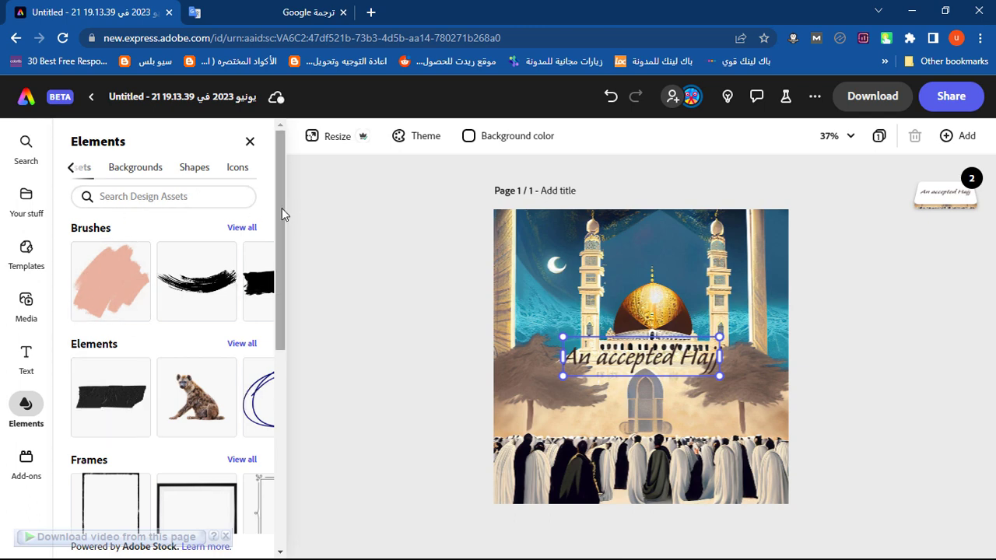
mouse_move(281, 207)
mouse_down()
mouse_move(286, 420)
mouse_move(278, 348)
mouse_move(286, 236)
mouse_up()
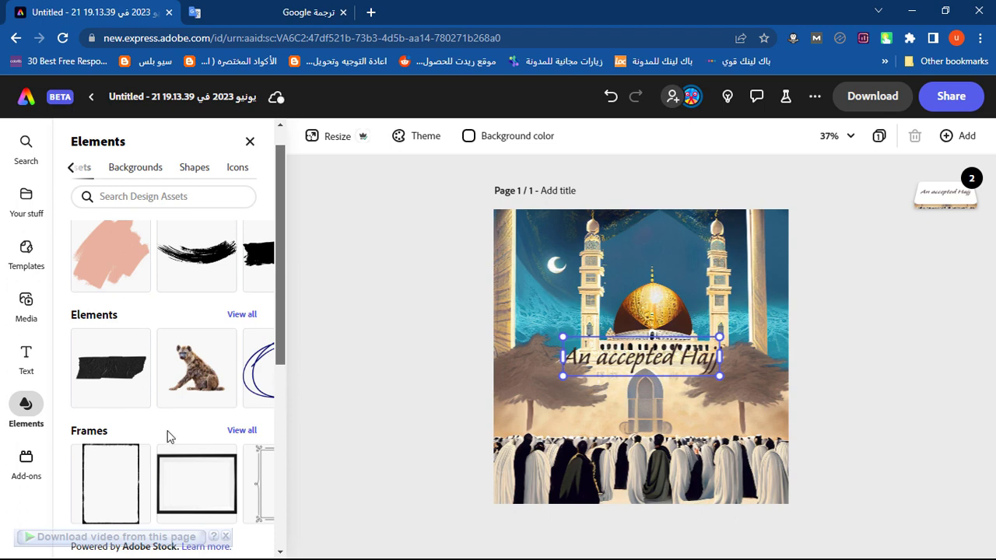
scroll(169, 437, up, 1)
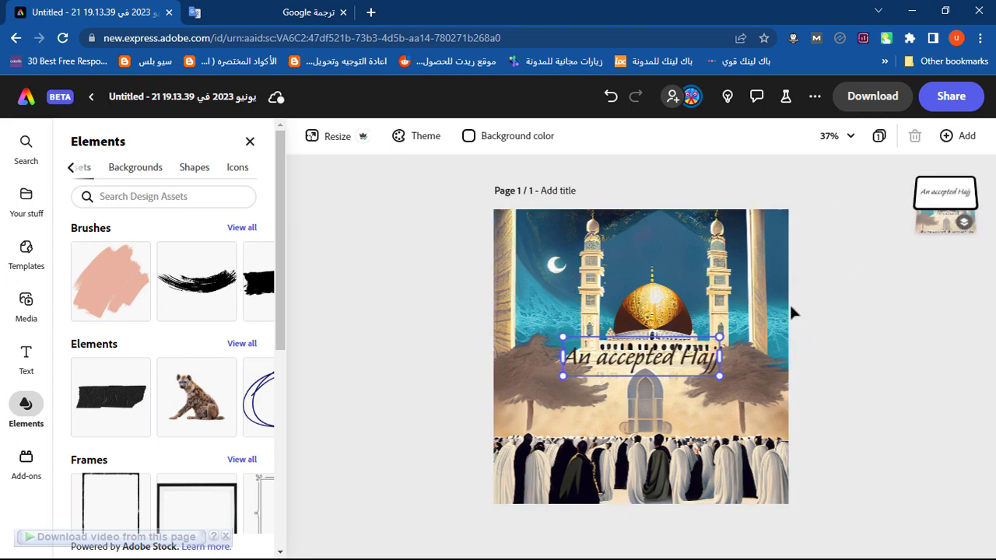
mouse_move(926, 233)
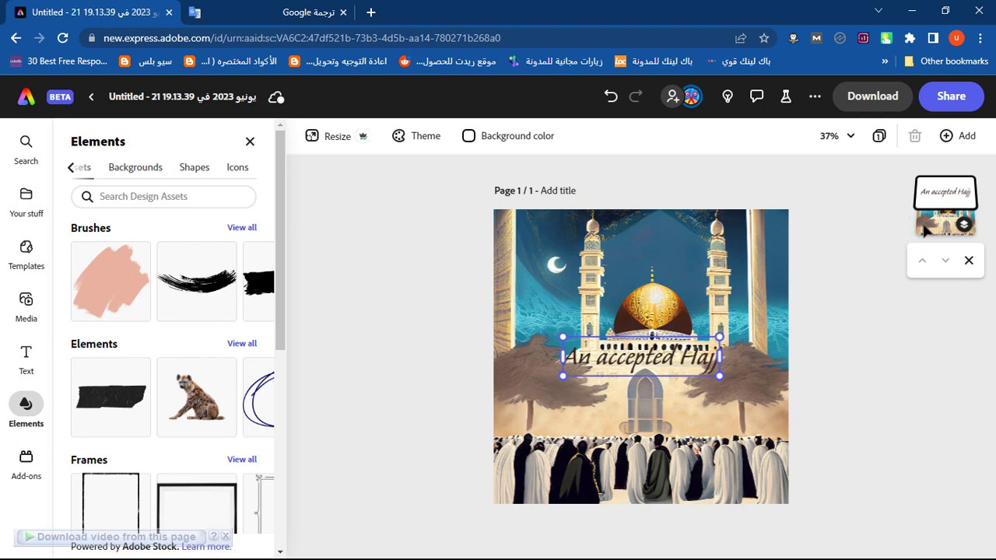
drag(932, 199, 900, 199)
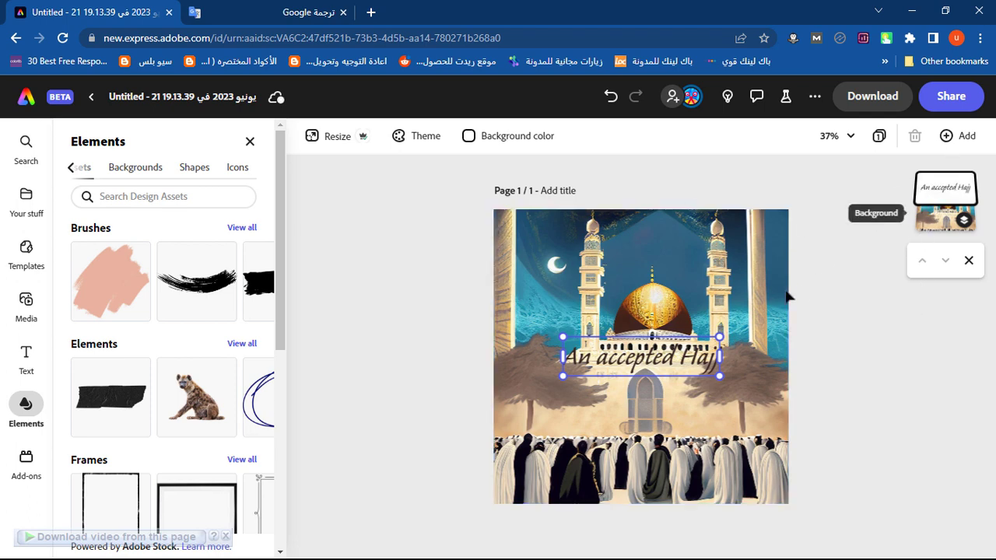
Open the download options for the finished design.
click(876, 103)
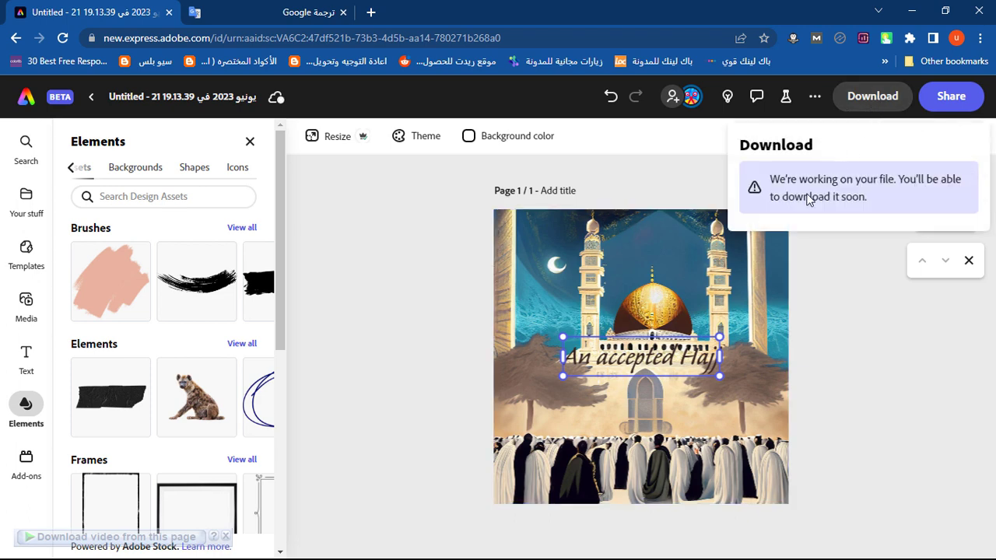